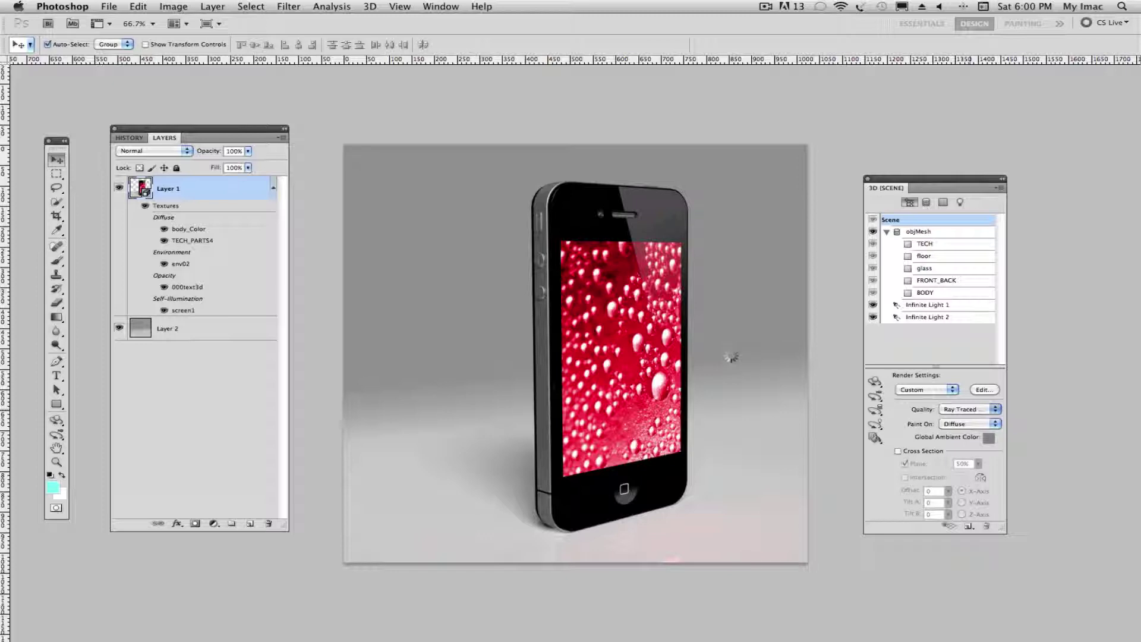
# Step: Rotate the 3D phone model with the 3D Object Rotate tool until its back faces the viewer
pyautogui.click(731, 356)
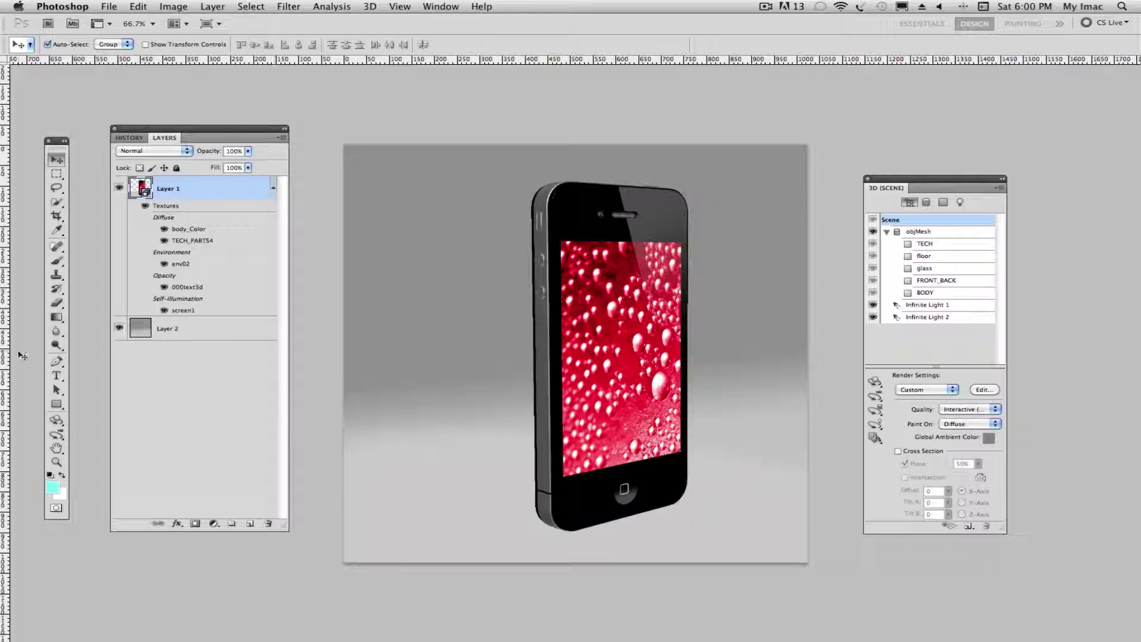
pyautogui.click(57, 420)
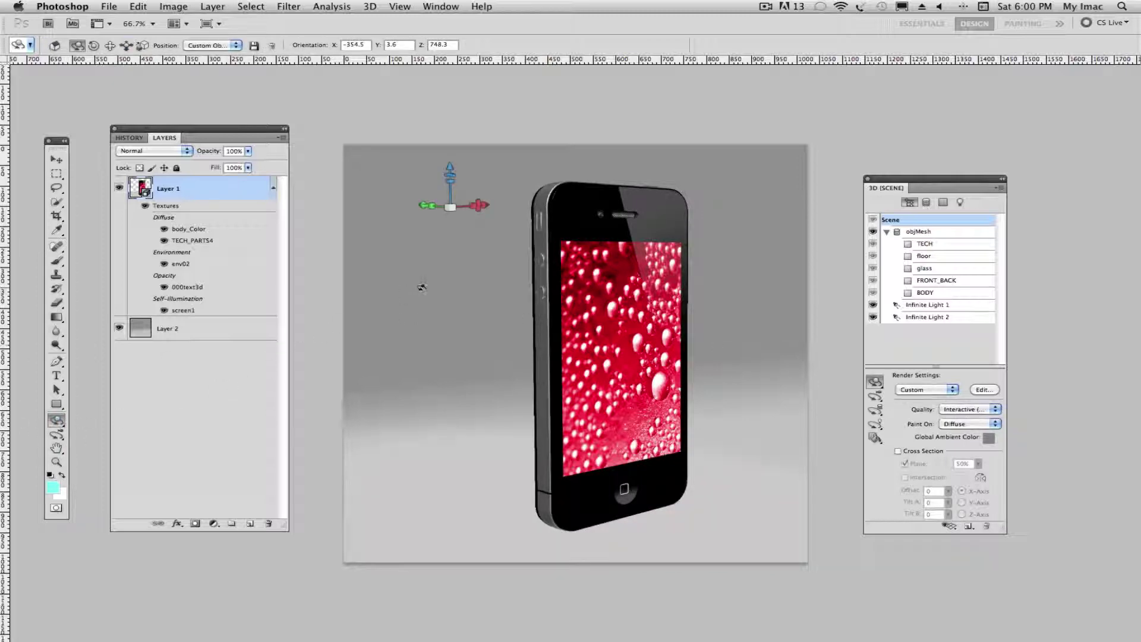
pyautogui.moveTo(420, 205); pyautogui.dragTo(17, 247)
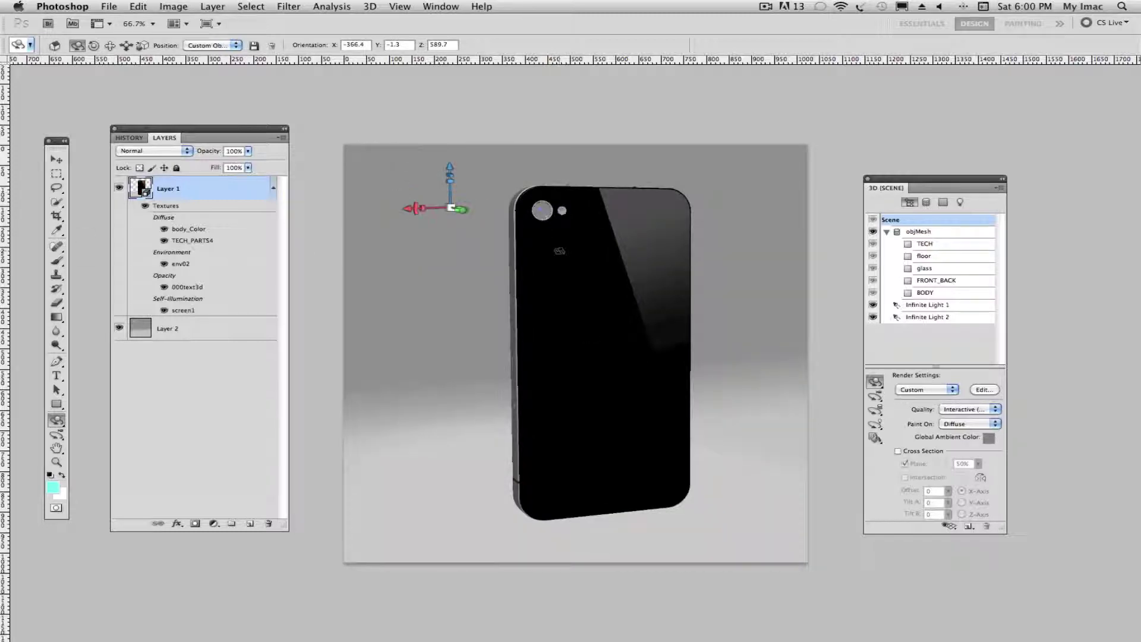
# Step: Turn the 3D phone freehand back to its front side and adjust its tilt
pyautogui.moveTo(558, 250); pyautogui.dragTo(832, 273)
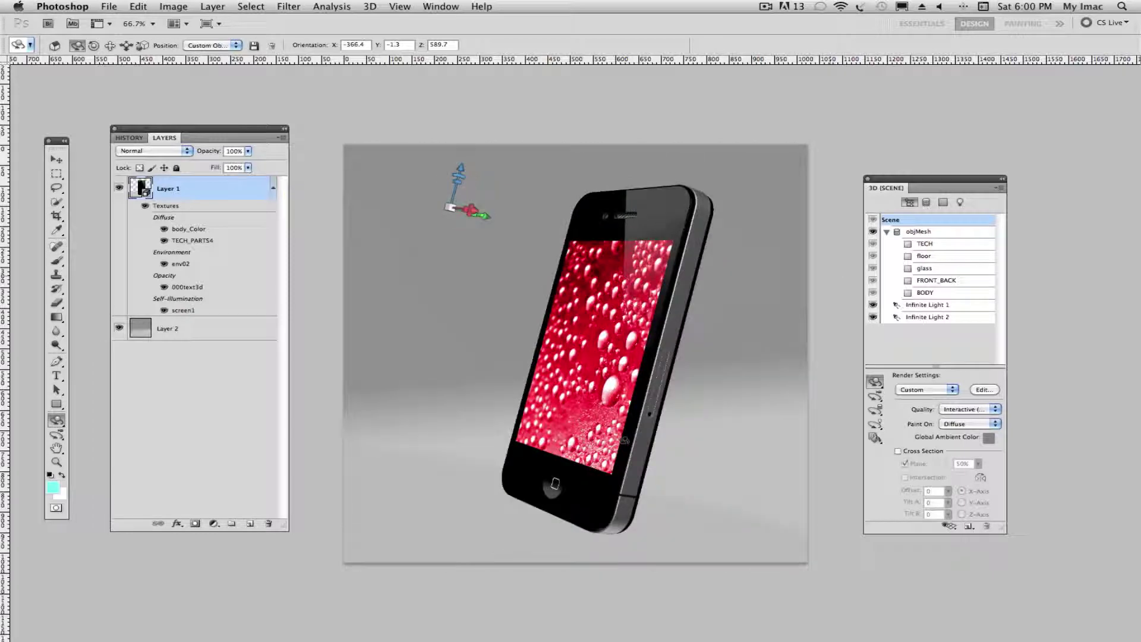
pyautogui.moveTo(601, 443); pyautogui.dragTo(677, 431)
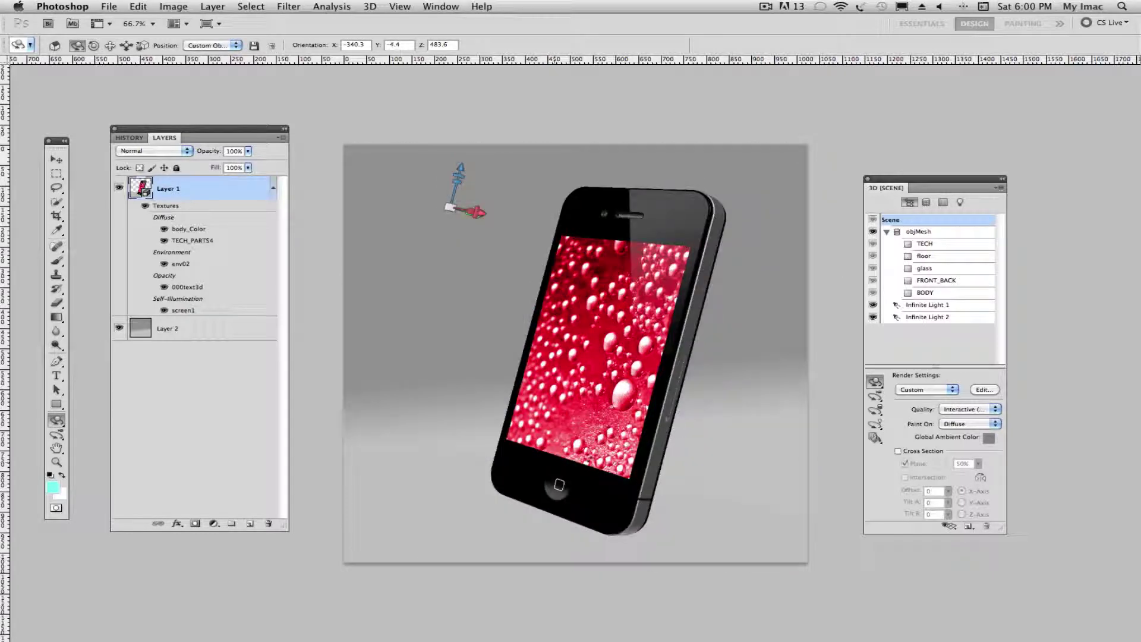
pyautogui.moveTo(589, 461); pyautogui.dragTo(673, 462)
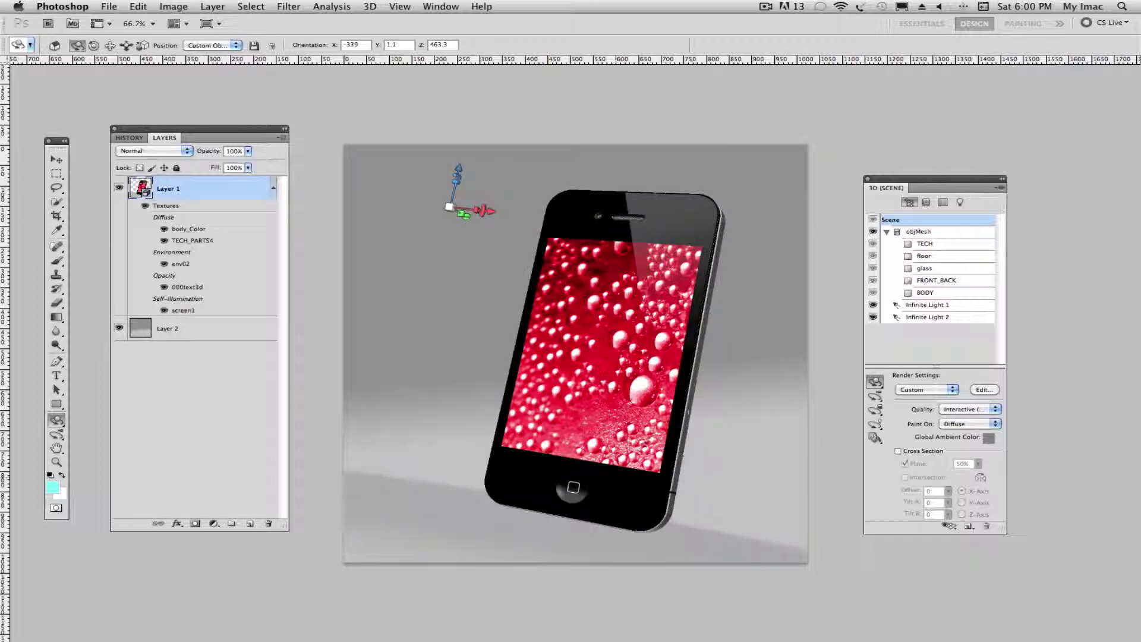
pyautogui.moveTo(571, 486); pyautogui.dragTo(583, 481)
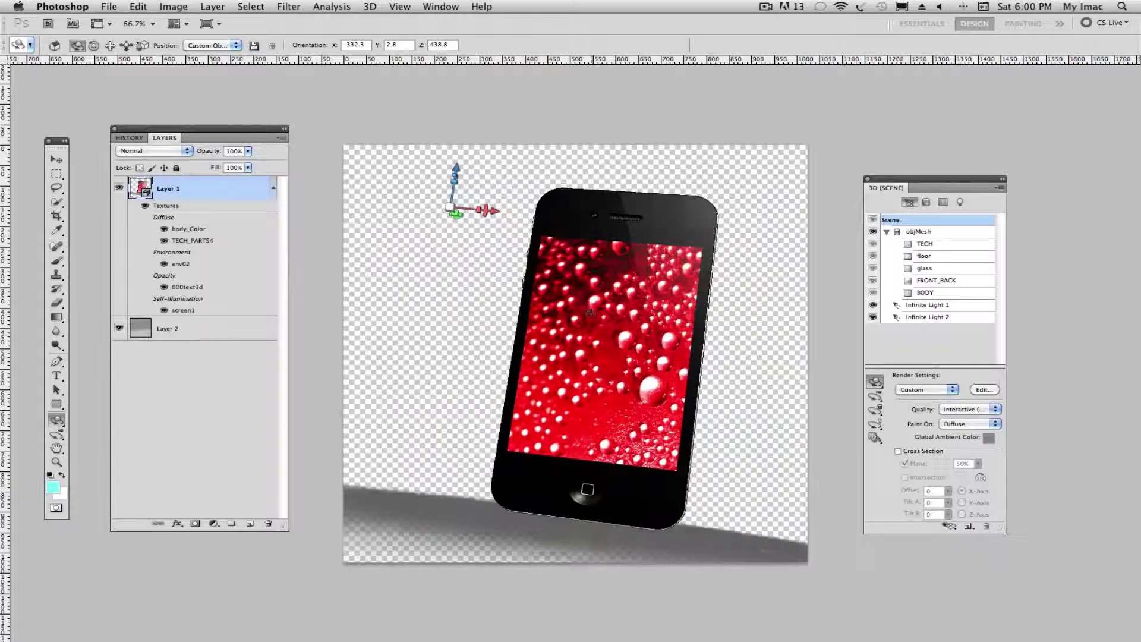
pyautogui.moveTo(610, 314); pyautogui.dragTo(626, 309)
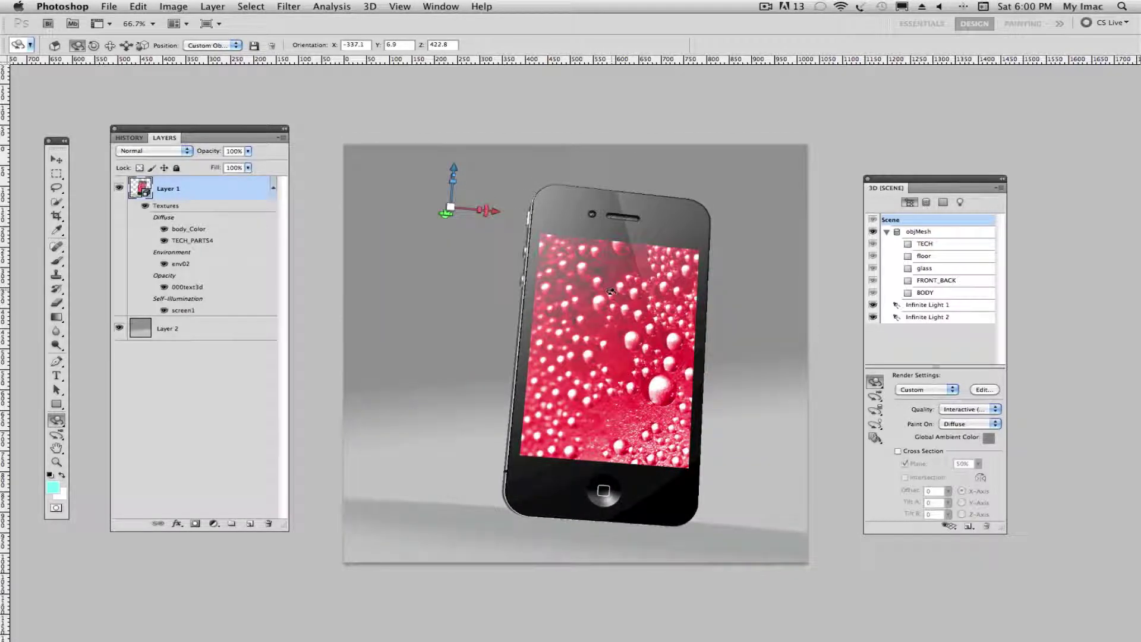
pyautogui.moveTo(610, 291); pyautogui.dragTo(606, 309)
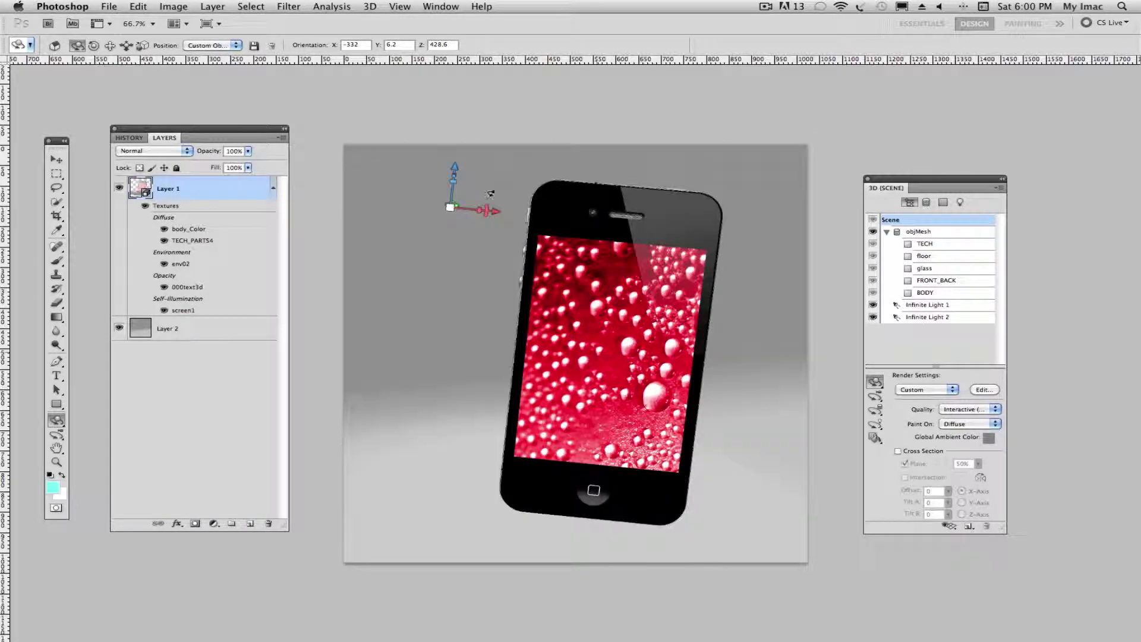
# Step: Straighten the phone with the 3D axis widget so its front faces the viewer, and shift it along the X axis toward the canvas centre
pyautogui.moveTo(486, 209); pyautogui.dragTo(487, 207)
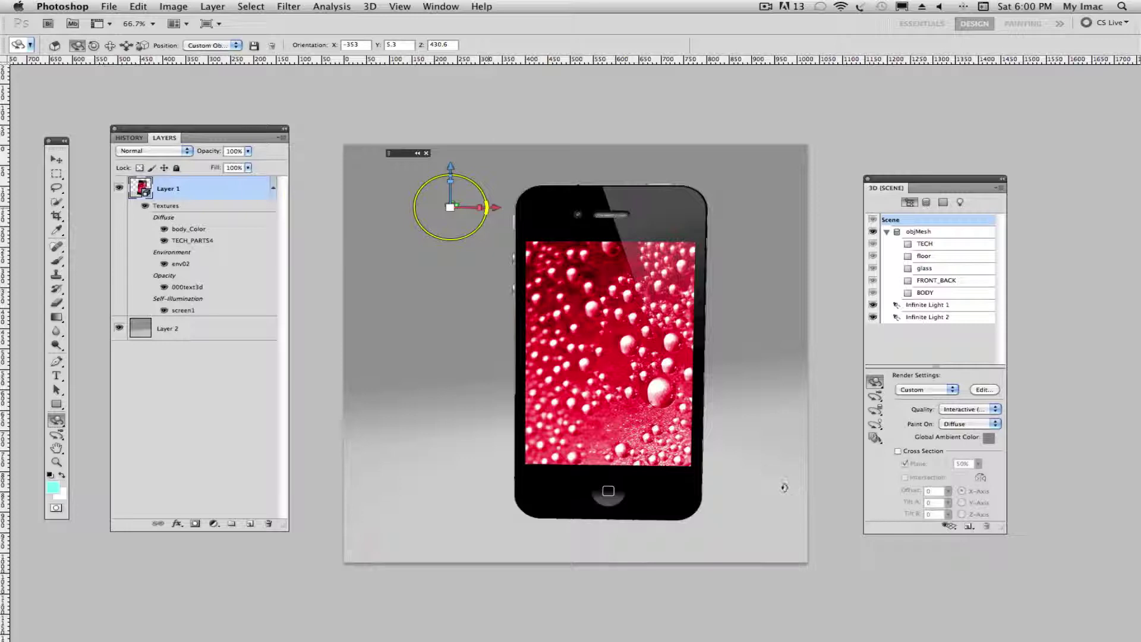
pyautogui.moveTo(785, 487); pyautogui.dragTo(785, 486)
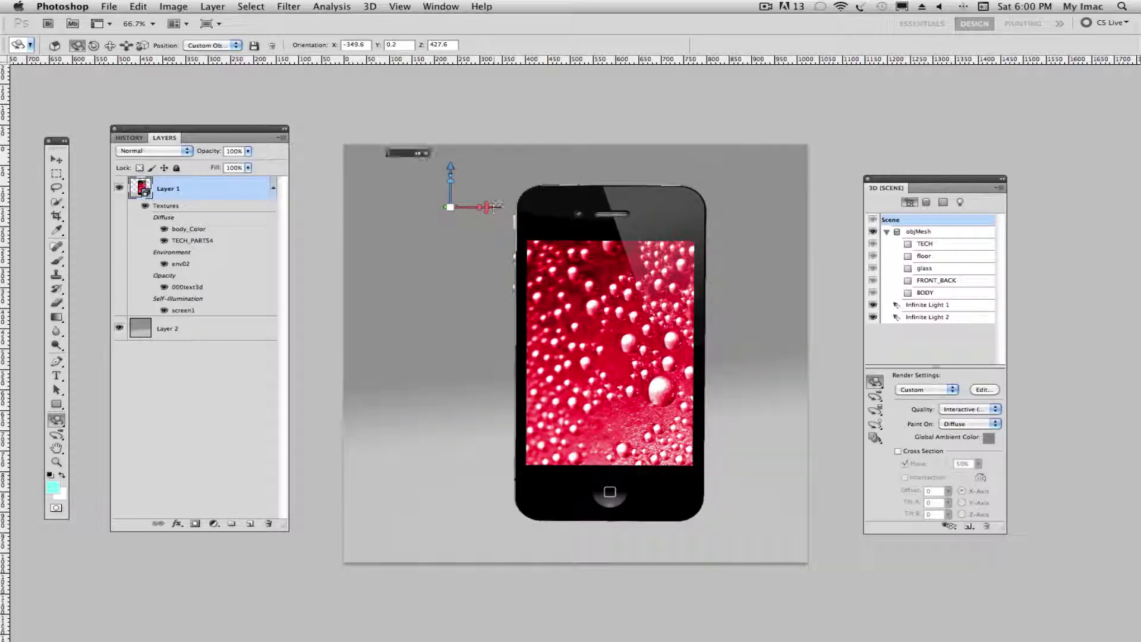
pyautogui.moveTo(493, 207); pyautogui.dragTo(478, 212)
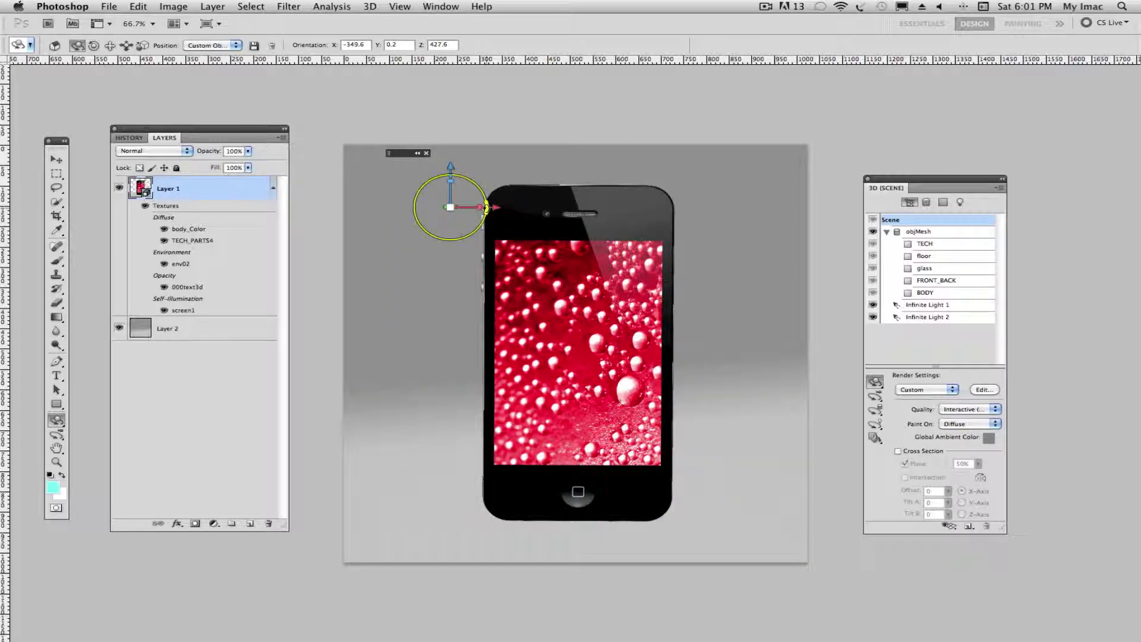
pyautogui.moveTo(486, 207); pyautogui.dragTo(486, 206)
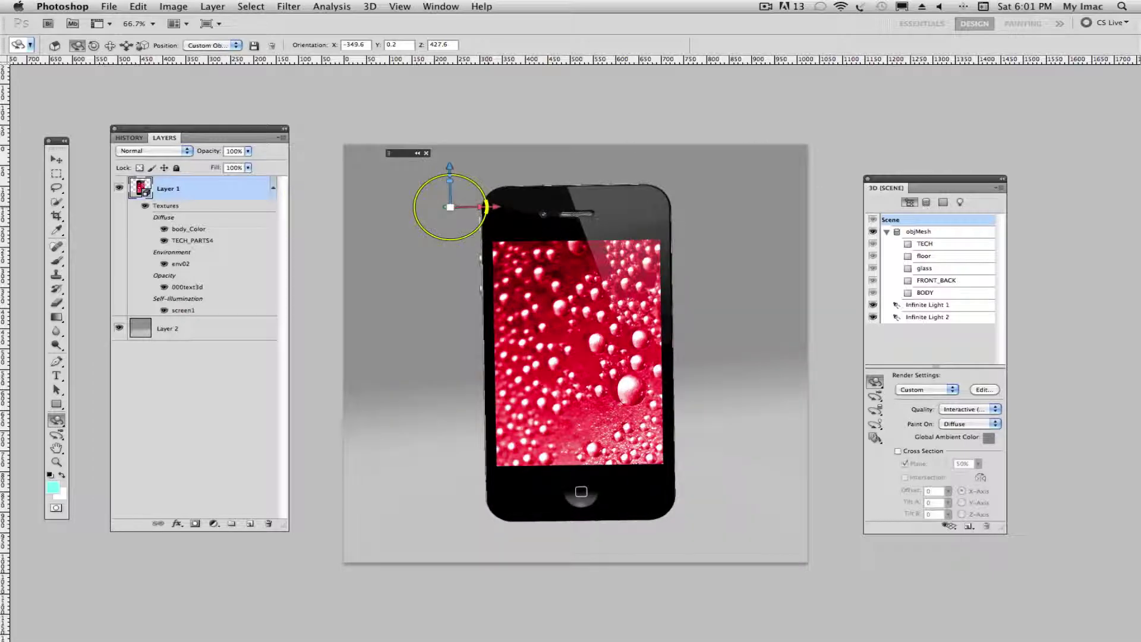
# Step: Activate the Move tool and select the FRONT_BACK material of the phone mesh
pyautogui.click(56, 159)
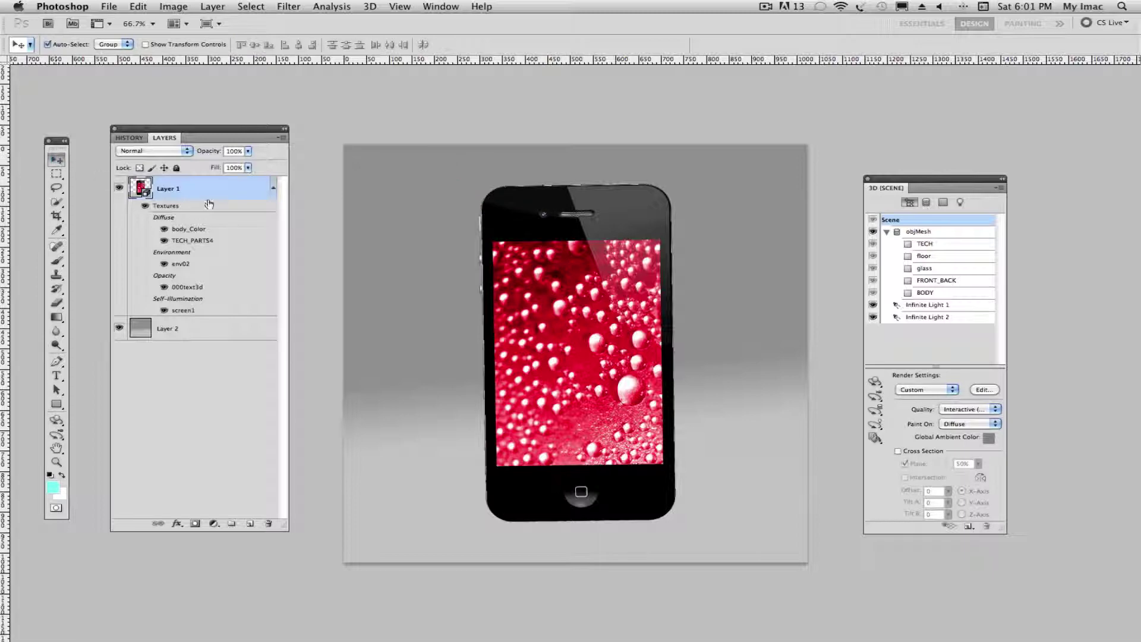
pyautogui.click(928, 280)
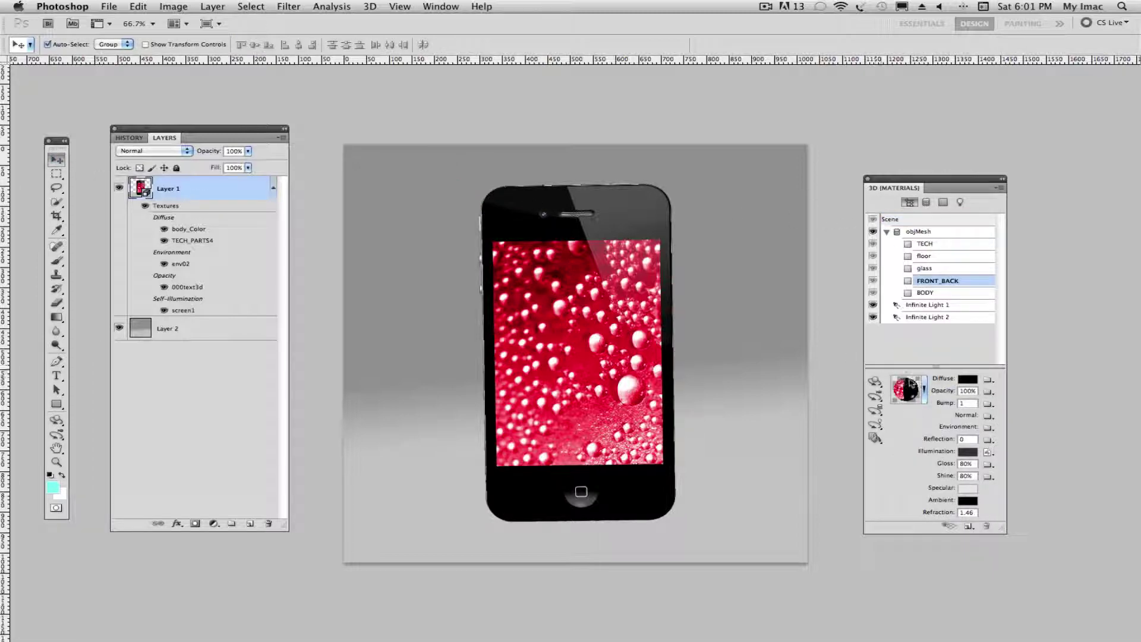
pyautogui.click(988, 453)
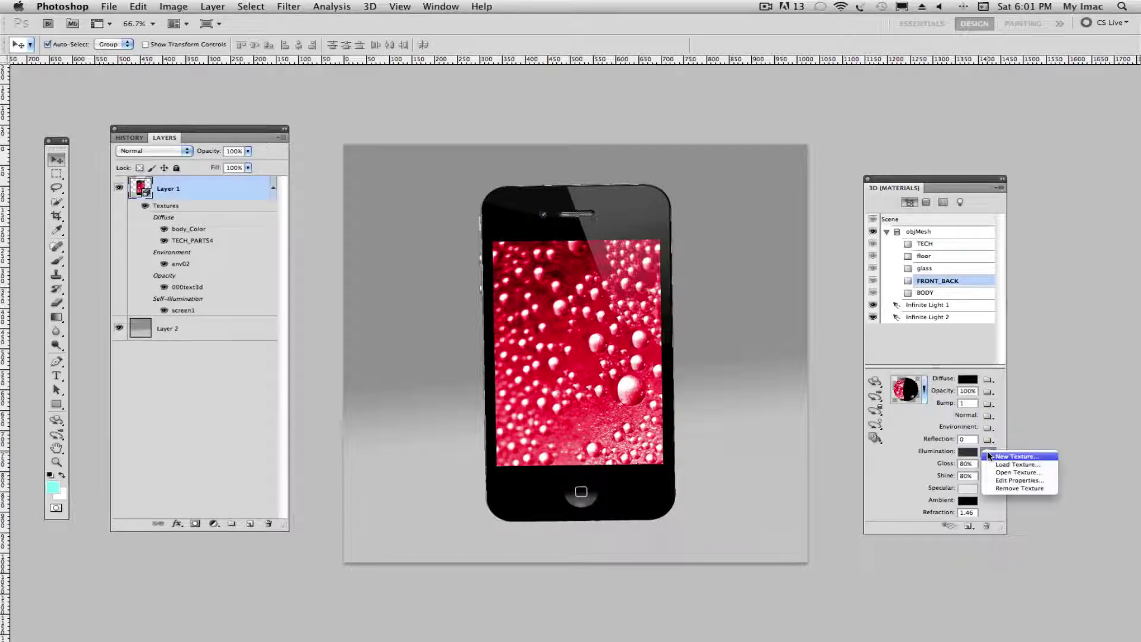
pyautogui.click(1002, 473)
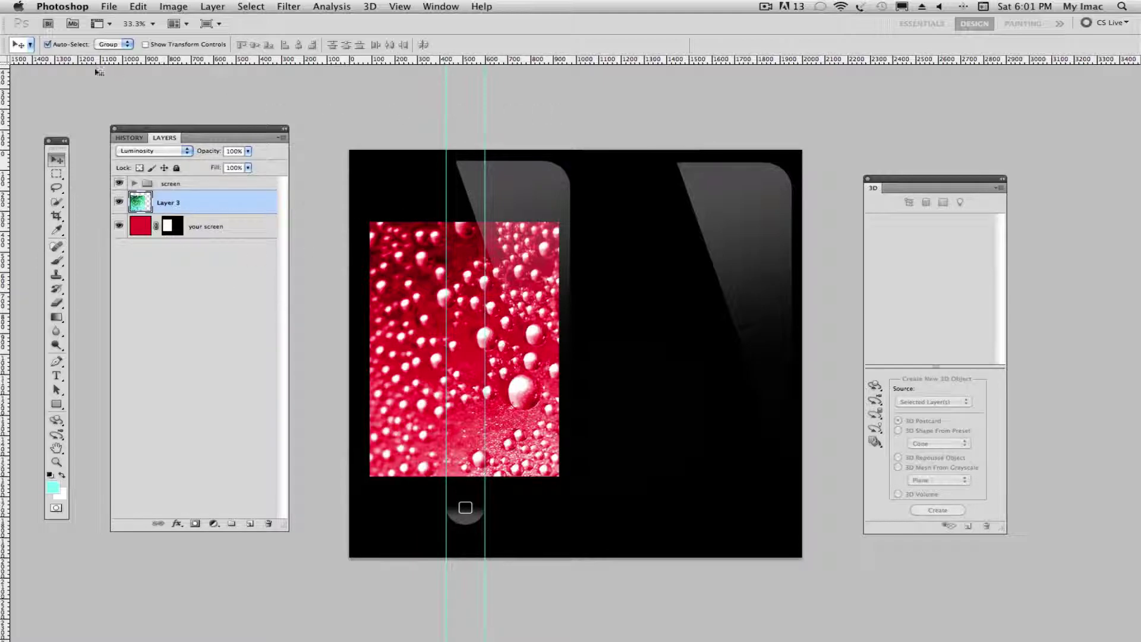
pyautogui.click(102, 7)
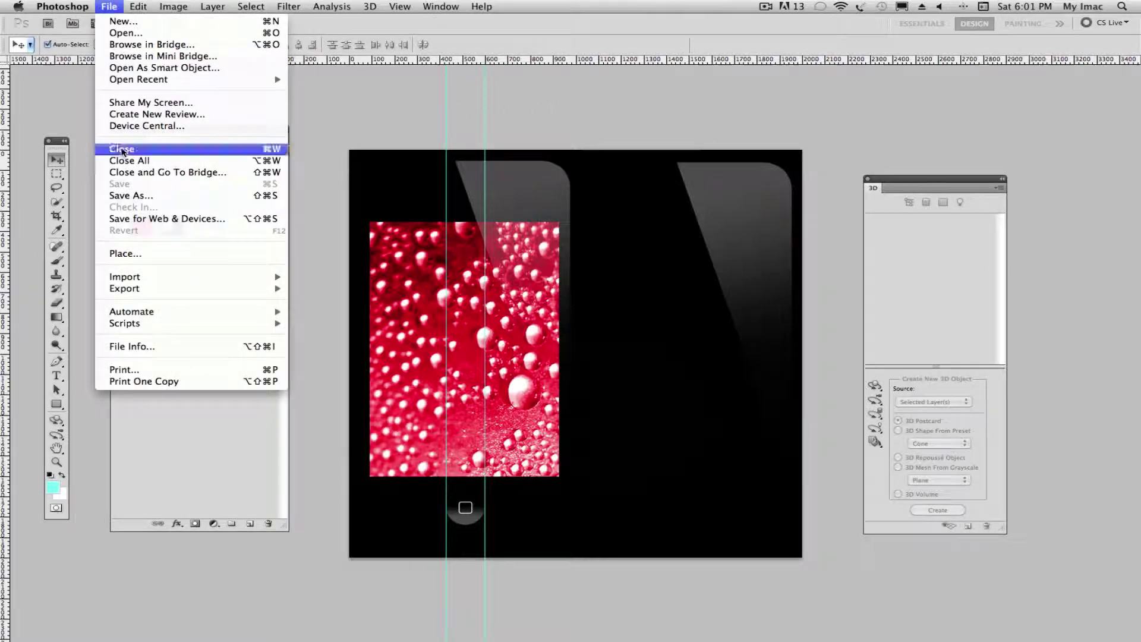
pyautogui.click(123, 149)
# Step: Switch to the FRONT3.psd document and copy its entire home-screen image
pyautogui.click(440, 7)
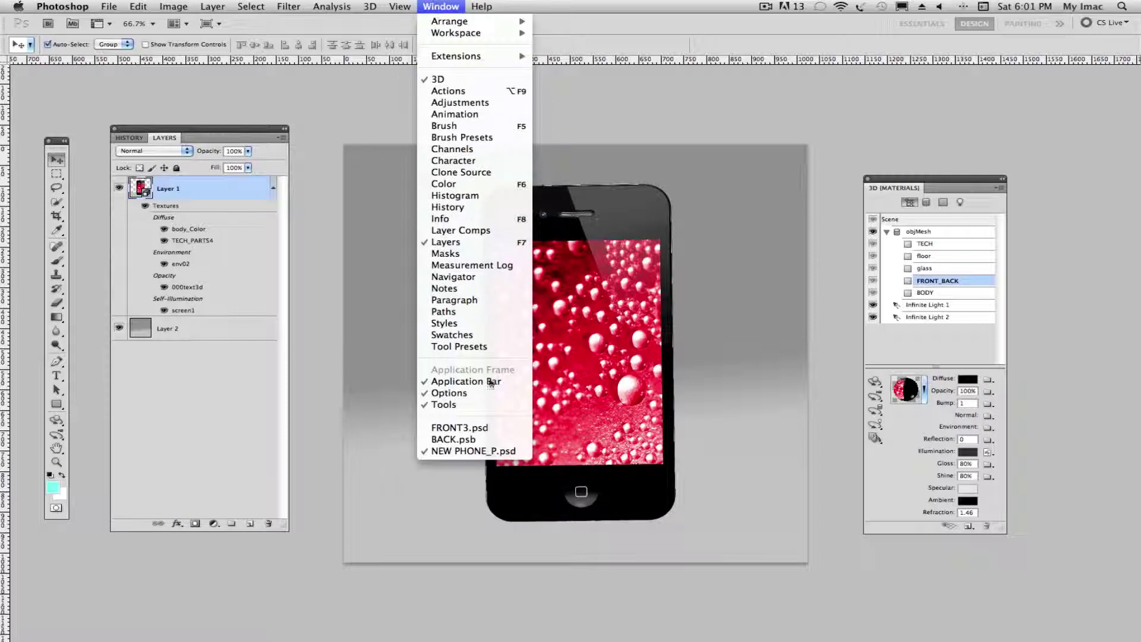
pyautogui.click(507, 429)
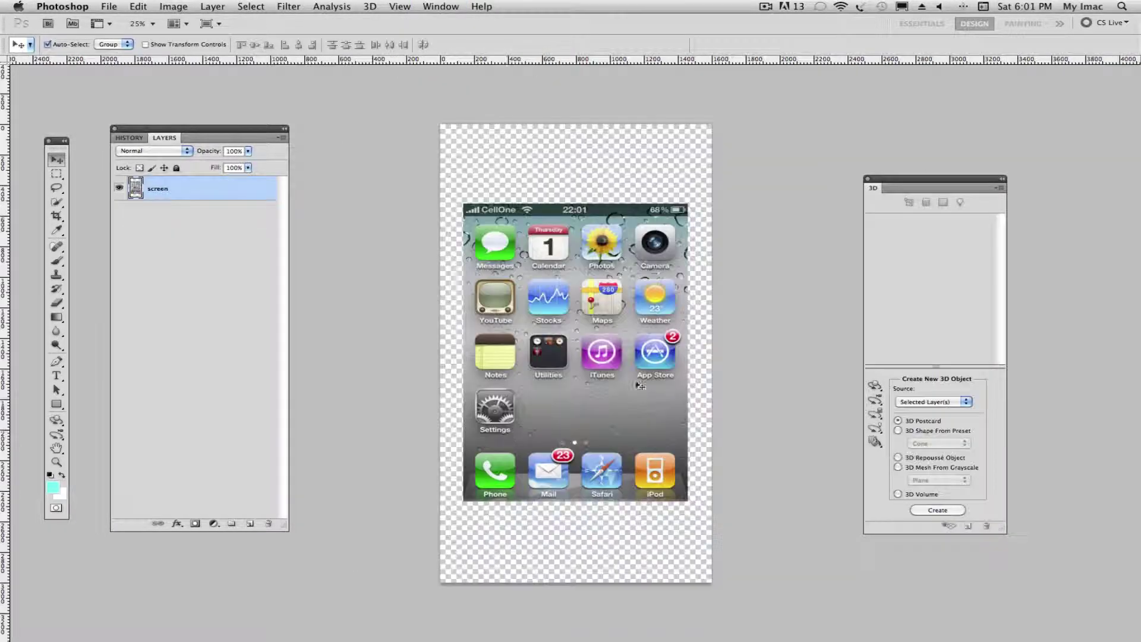
pyautogui.click(137, 6)
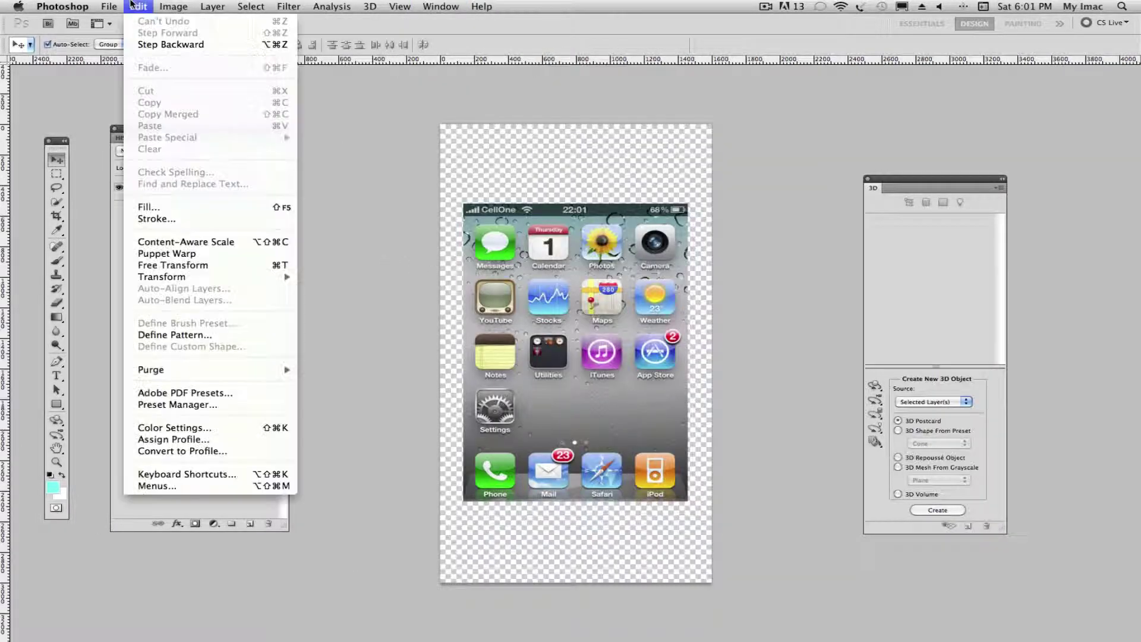
pyautogui.click(136, 6)
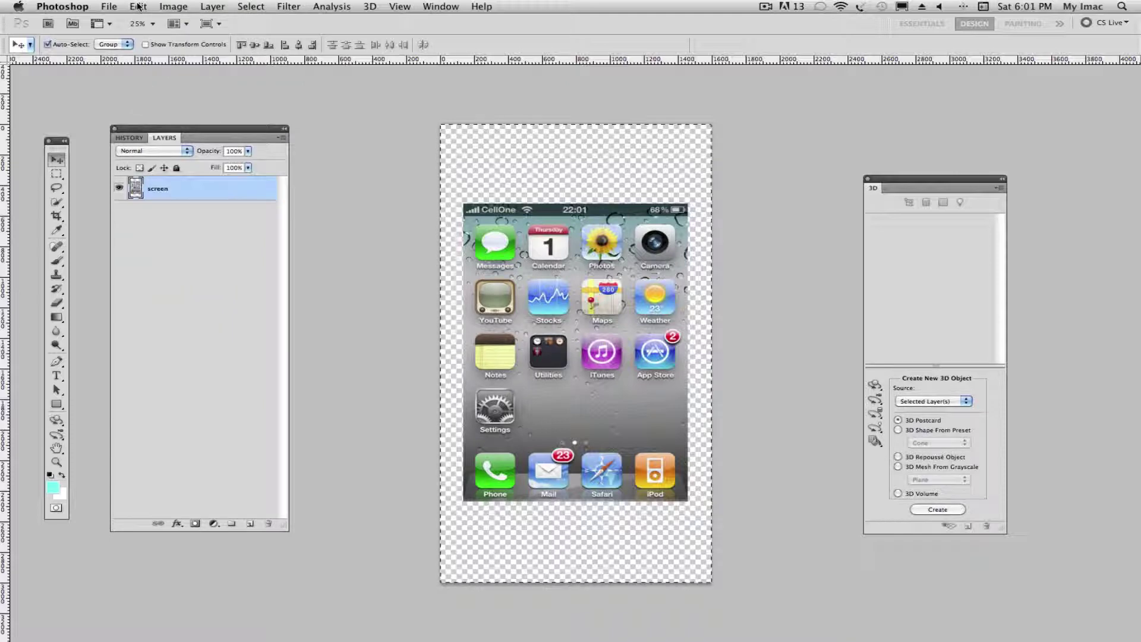
pyautogui.press('super+a')
pyautogui.click(137, 7)
pyautogui.click(176, 103)
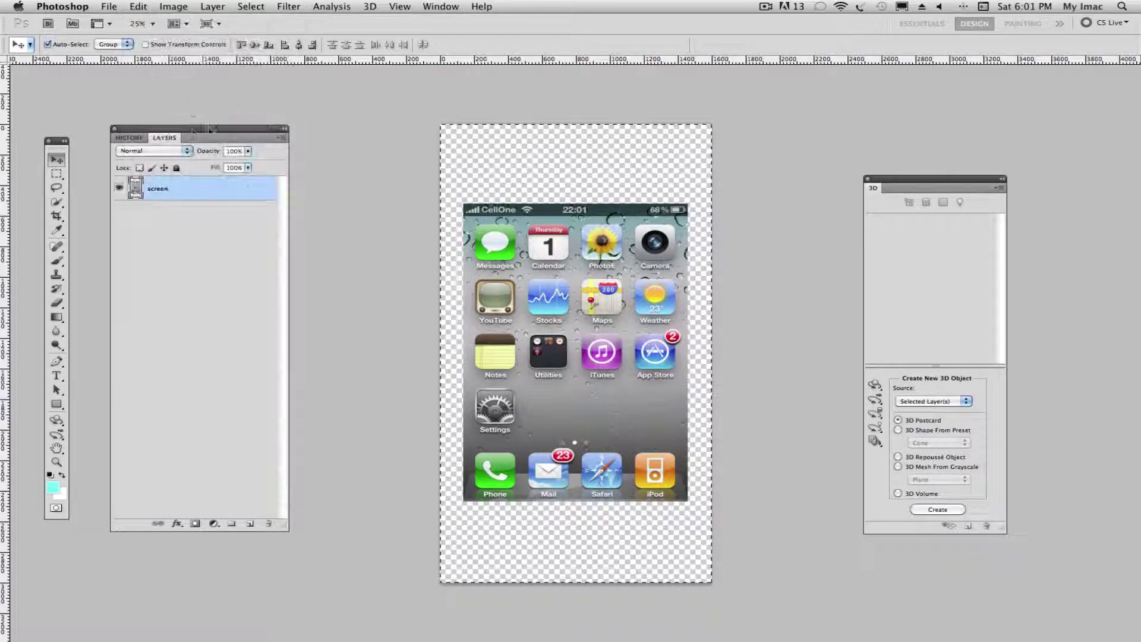
# Step: Return to NEW PHONE_P.psd and open the illumination texture of the FRONT_BACK material for editing
pyautogui.click(441, 6)
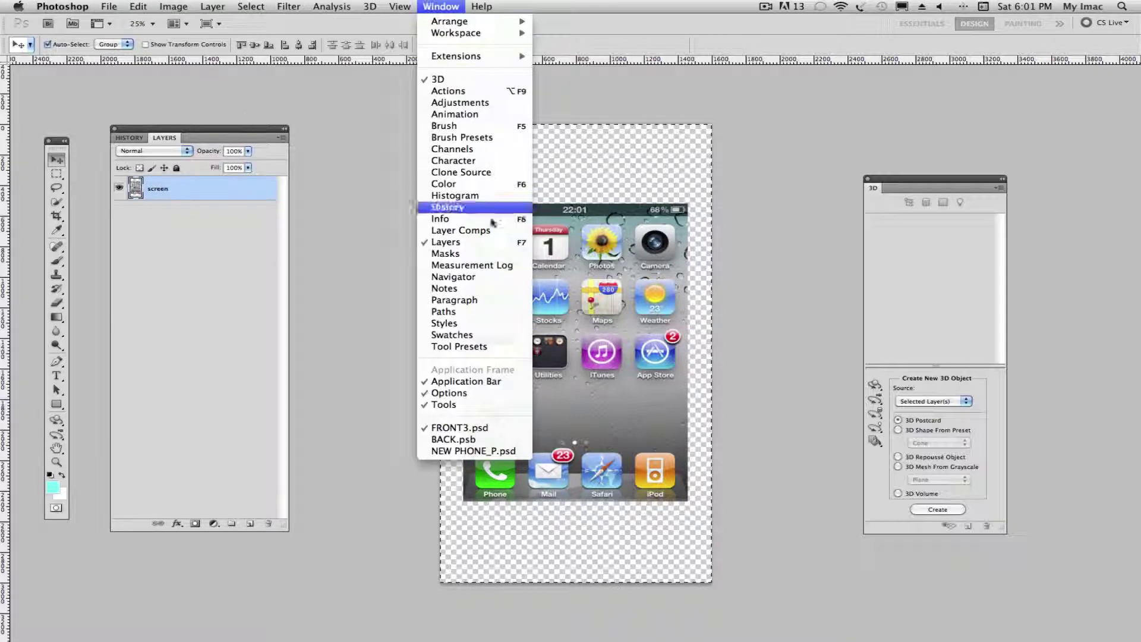
pyautogui.click(505, 518)
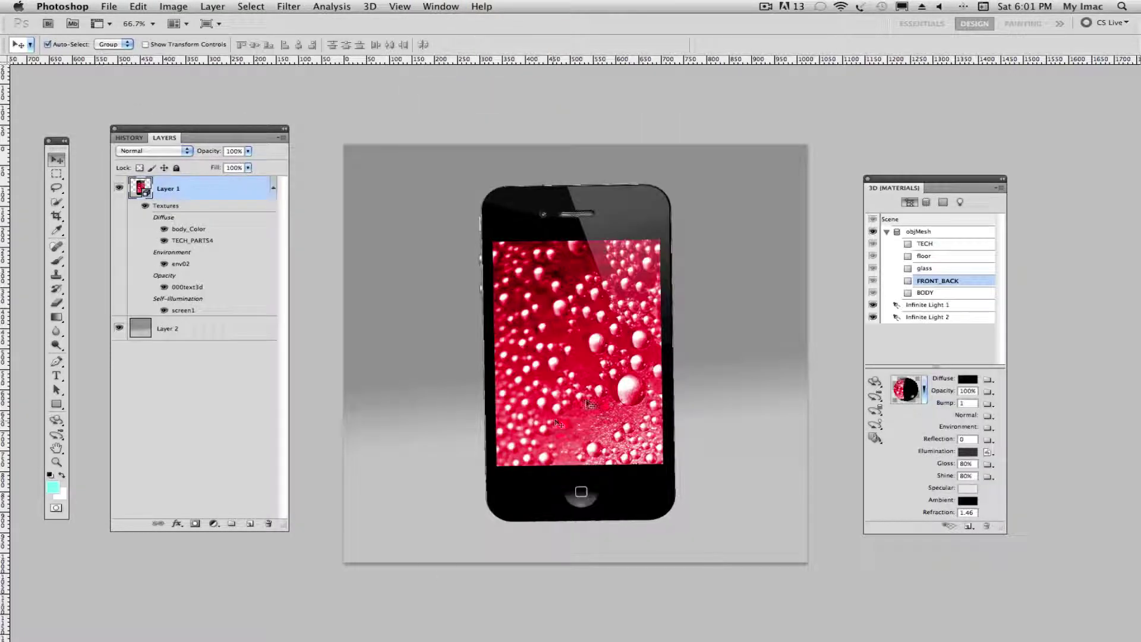
pyautogui.click(987, 451)
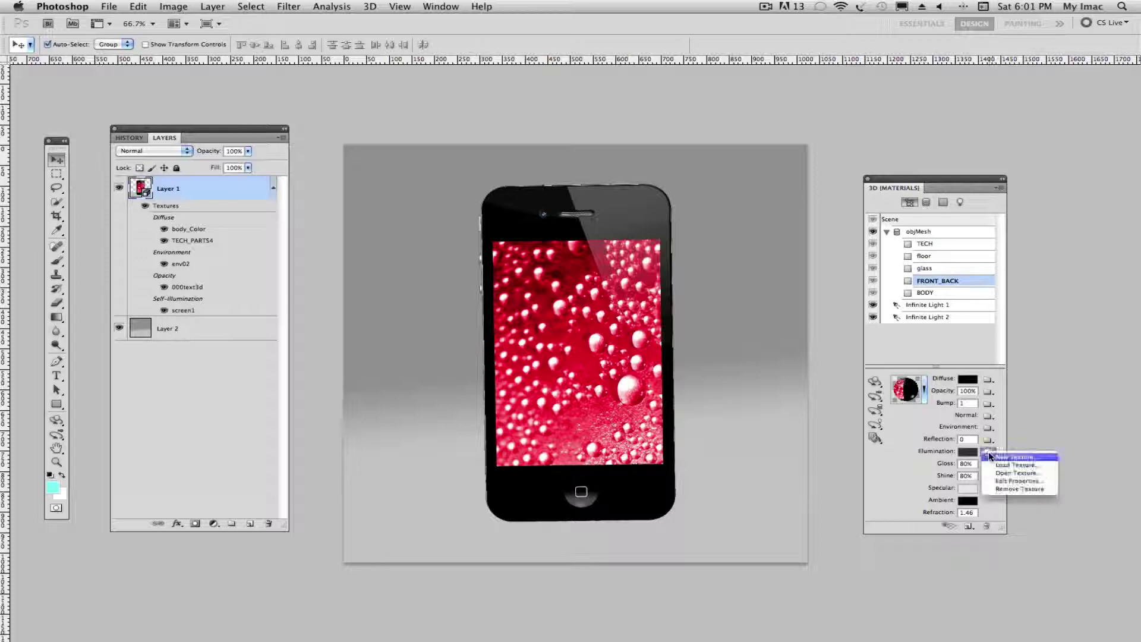
pyautogui.click(1022, 477)
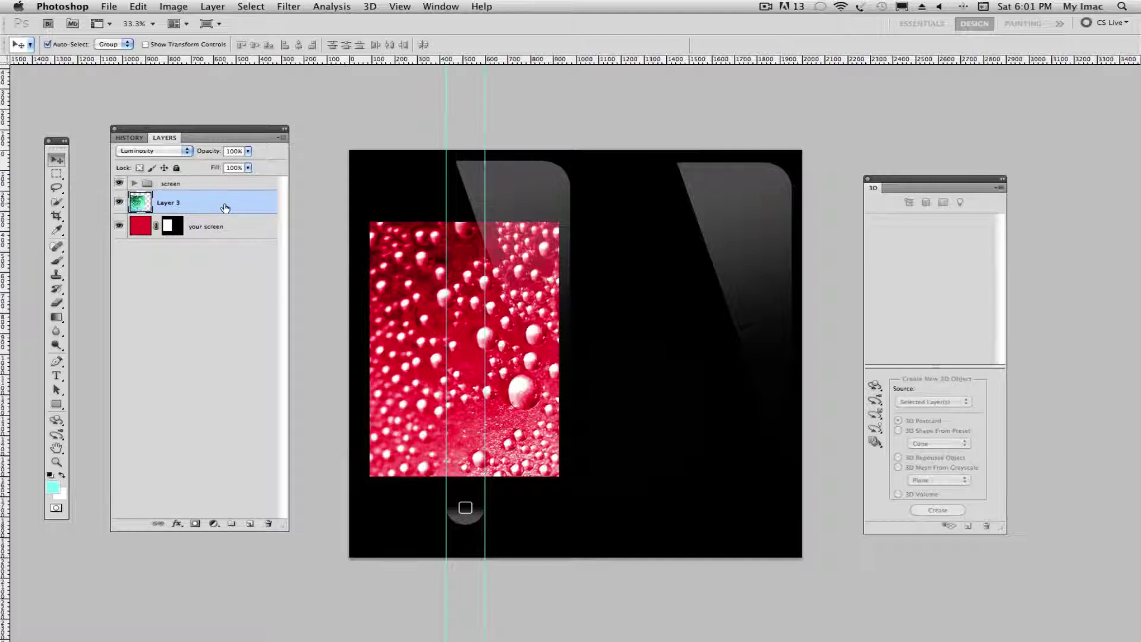
# Step: Paste the copied home-screen image above Layer 3 and scale it proportionally to about 64.37% to fit the phone's screen area
pyautogui.press('super+v')
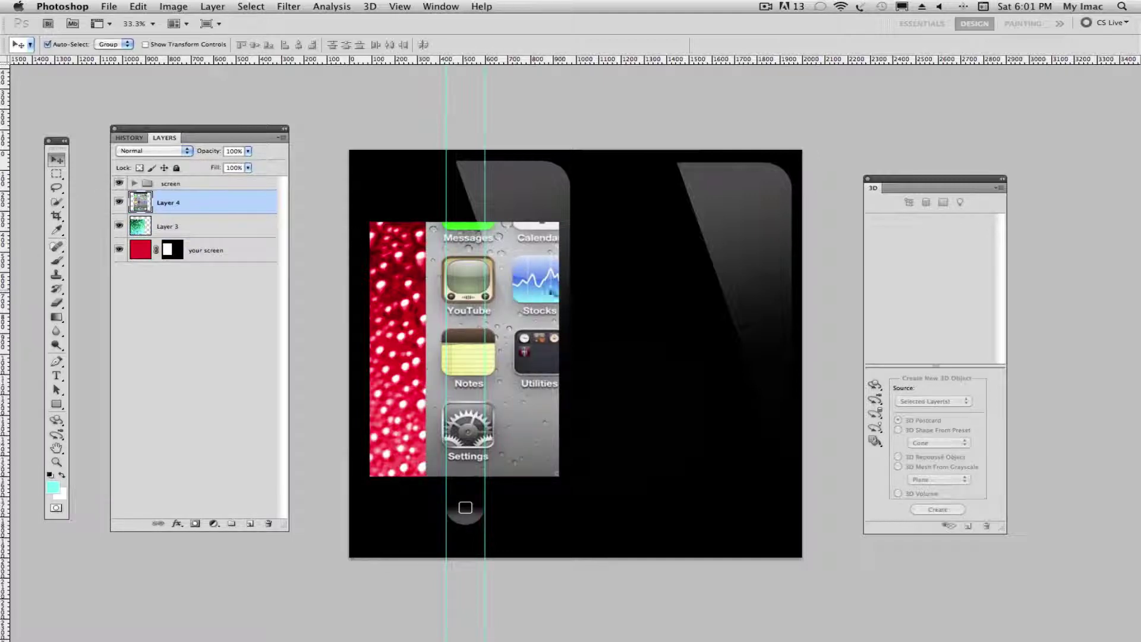
pyautogui.press('super+t')
pyautogui.moveTo(556, 420); pyautogui.dragTo(483, 324)
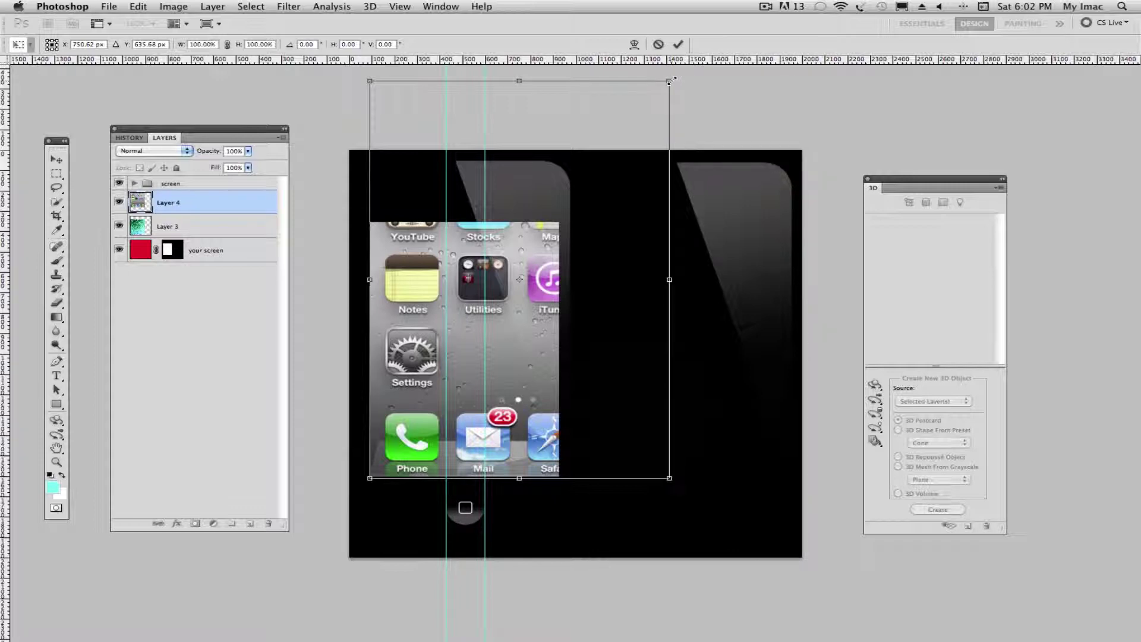
pyautogui.moveTo(670, 80); pyautogui.dragTo(525, 276)
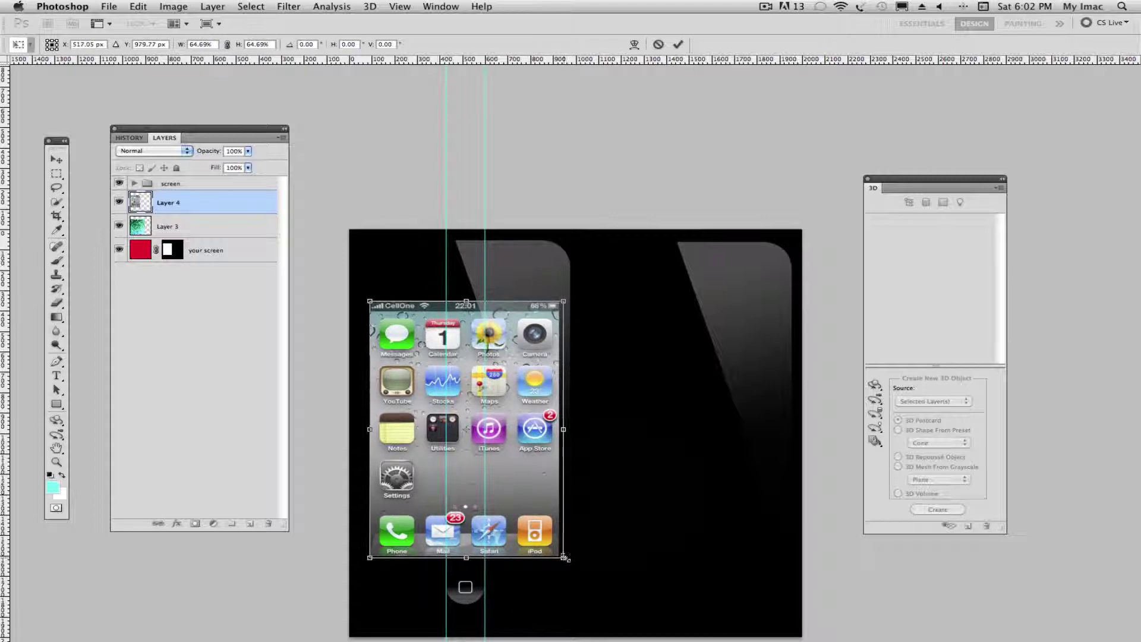
pyautogui.moveTo(562, 558); pyautogui.dragTo(561, 558)
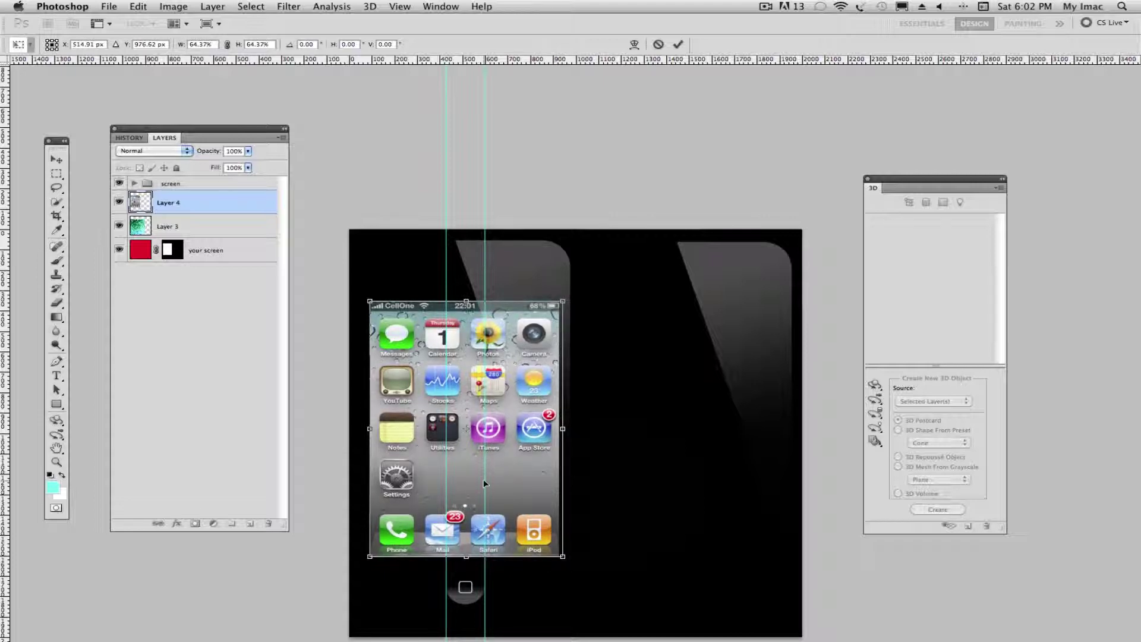
# Step: Nudge the pasted home-screen image about 11 px to the left within the screen area and apply the transform
pyautogui.press('Left')
pyautogui.press('Left')
pyautogui.press('Left')
pyautogui.press('Left')
pyautogui.press('Left')
pyautogui.press('Left')
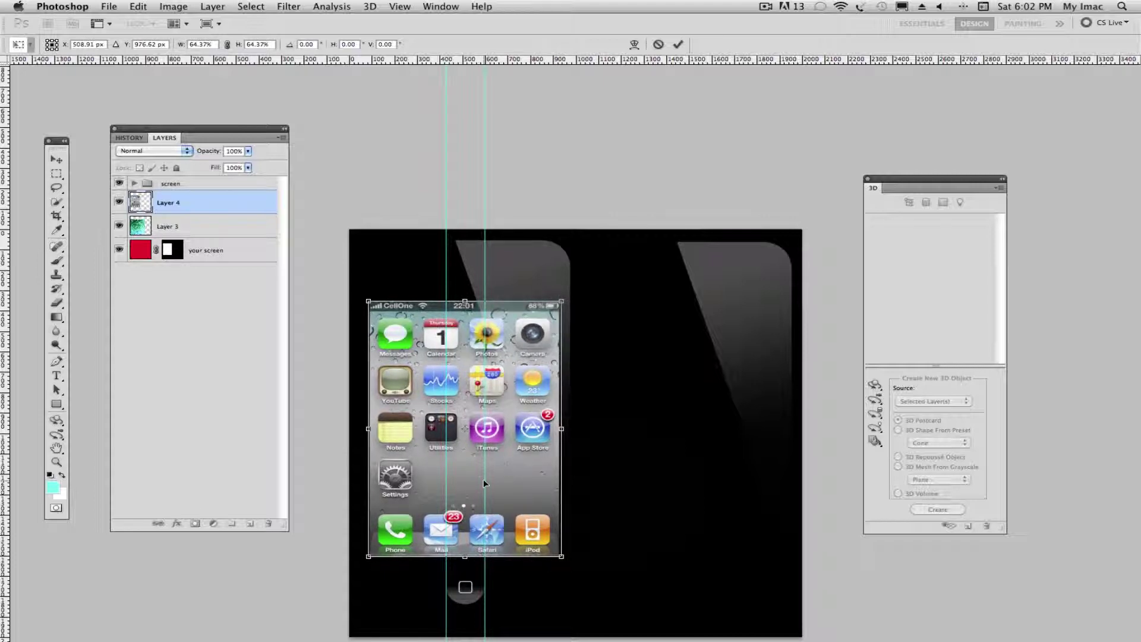
pyautogui.press('Left')
pyautogui.press('Left')
pyautogui.press('Left')
pyautogui.press('Left')
pyautogui.press('Left')
pyautogui.press('Return')
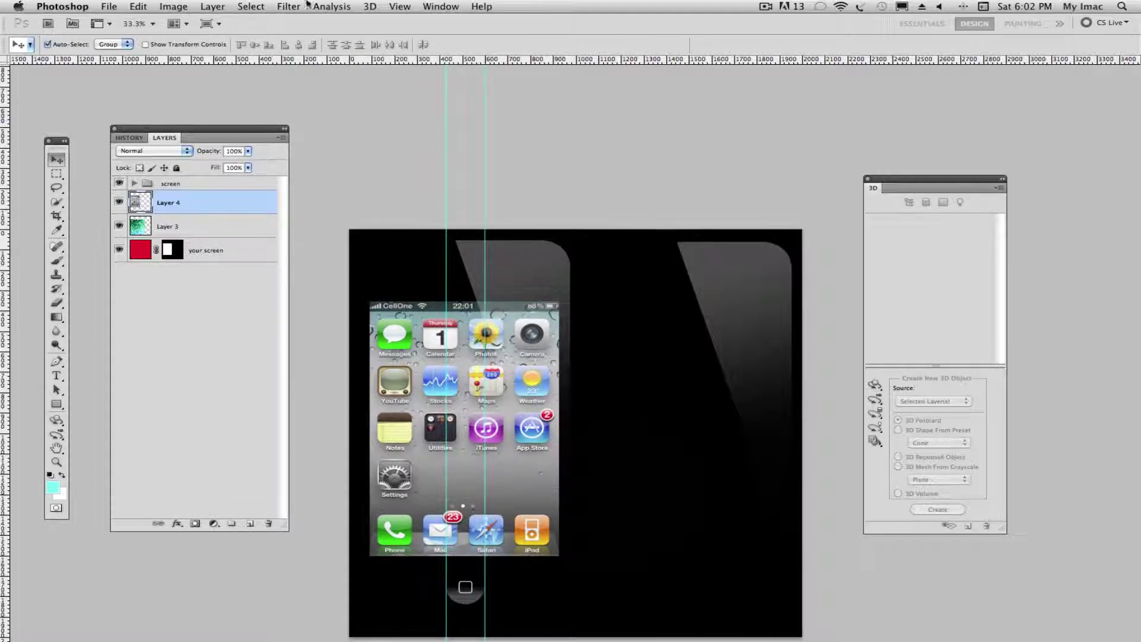
# Step: Switch to the BACK.psb document and copy its entire phone-back artwork
pyautogui.click(442, 5)
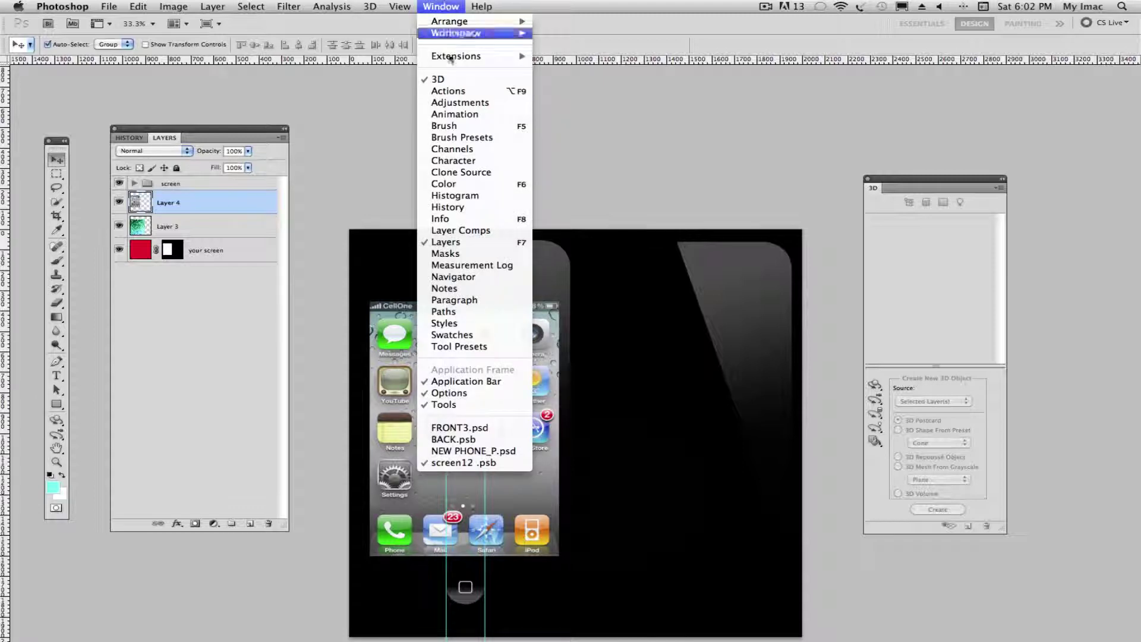
pyautogui.click(496, 439)
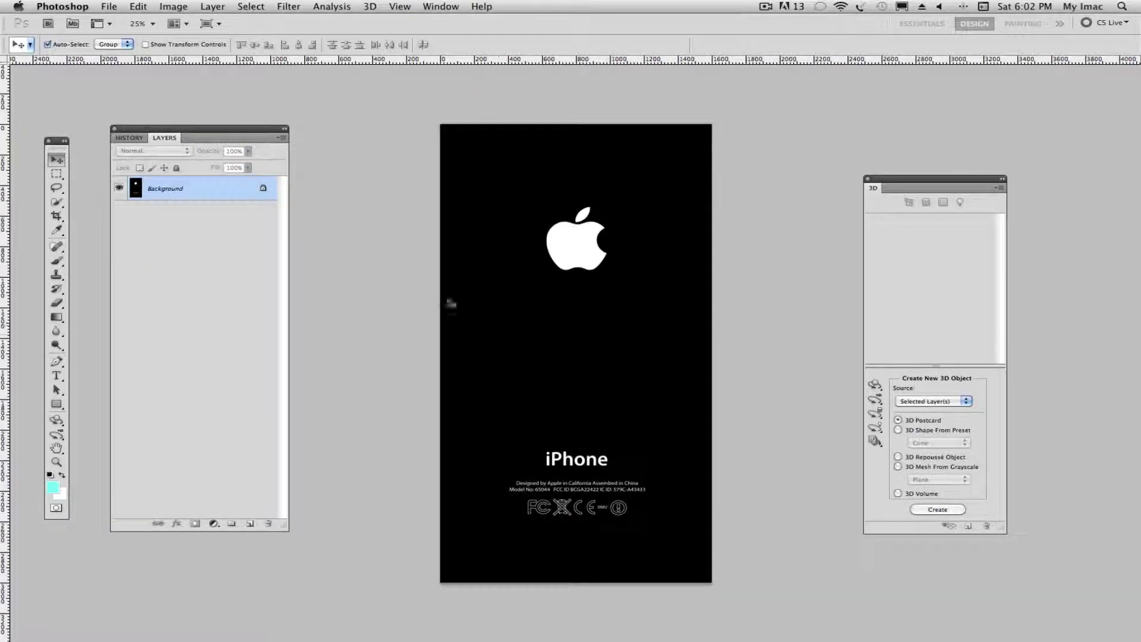
pyautogui.press('super+a')
# Step: Switch back through NEW PHONE_P.psd to the screen12 .psb texture document
pyautogui.click(440, 6)
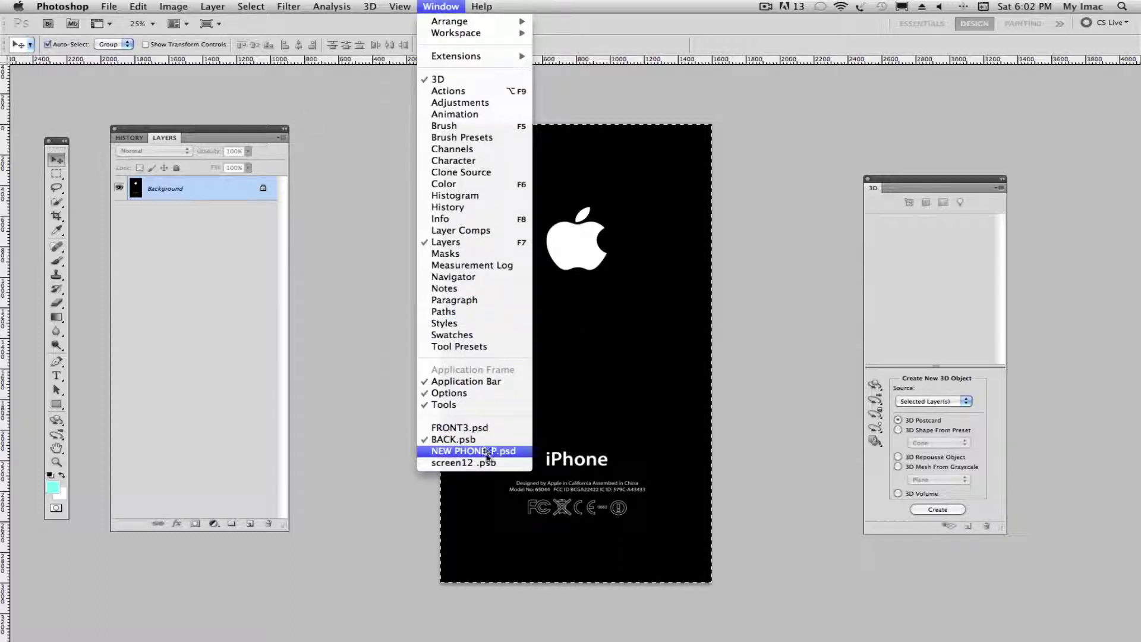
pyautogui.click(491, 451)
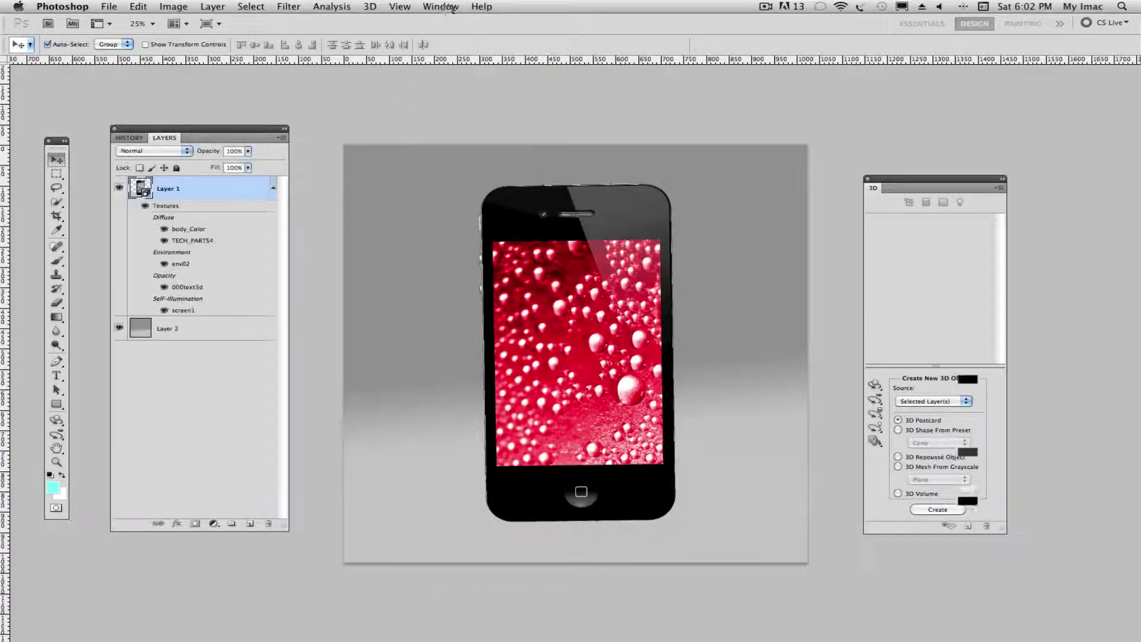
pyautogui.click(447, 7)
pyautogui.click(626, 177)
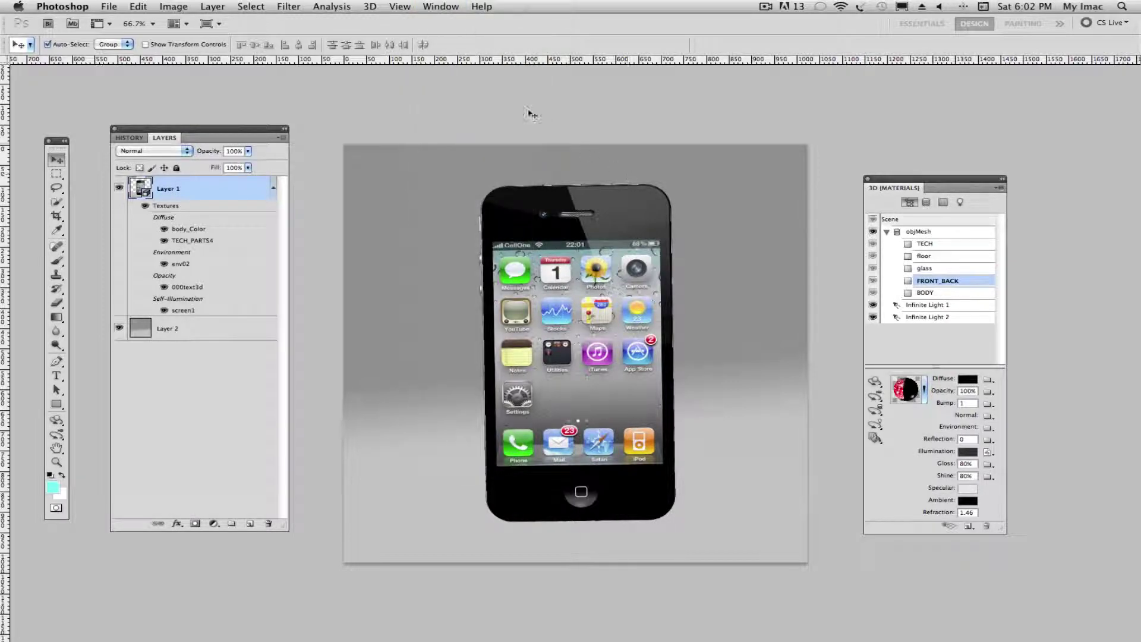
pyautogui.click(449, 8)
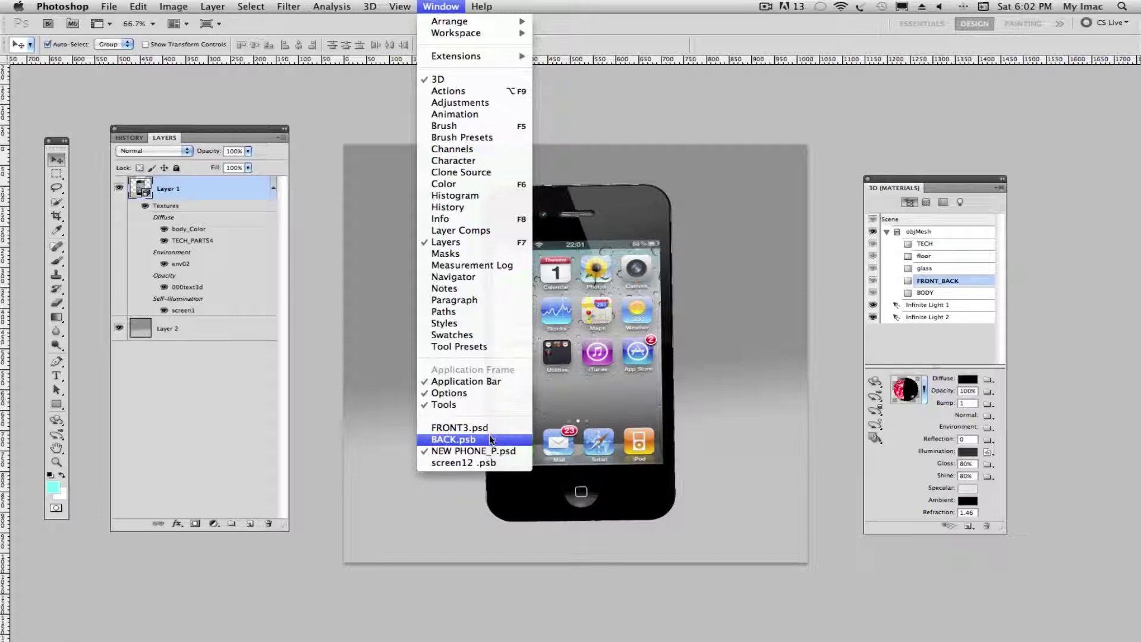
pyautogui.click(482, 462)
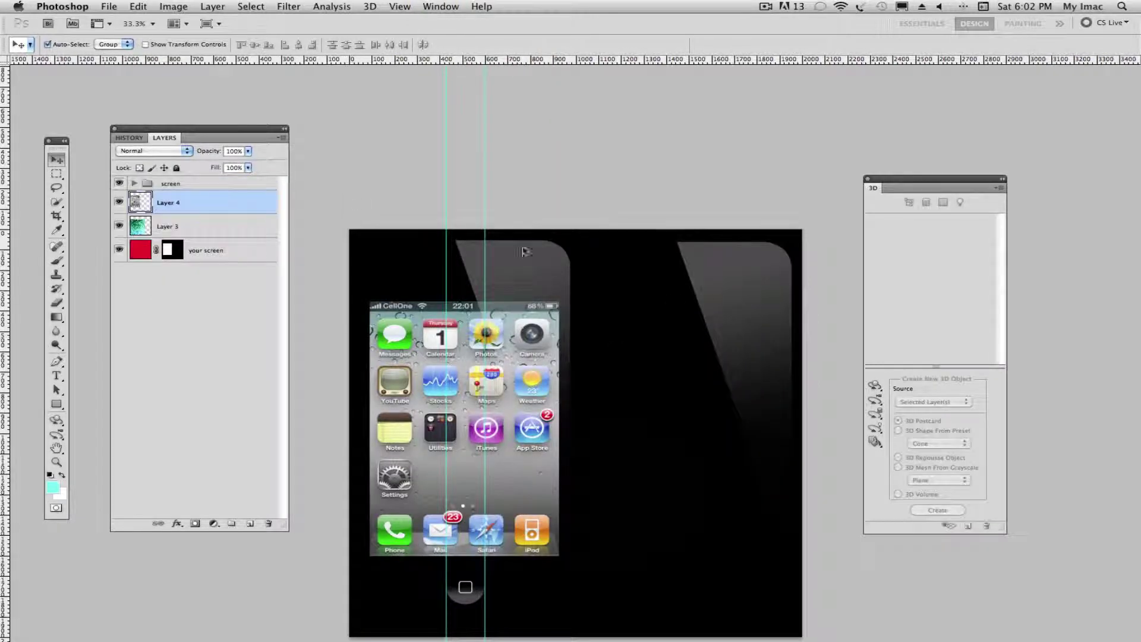
# Step: Expand the screen group, show its Layer 2 template, and hide all the group's layers above it, from sign to reflection copy 2
pyautogui.scroll(-3, 369, 261)
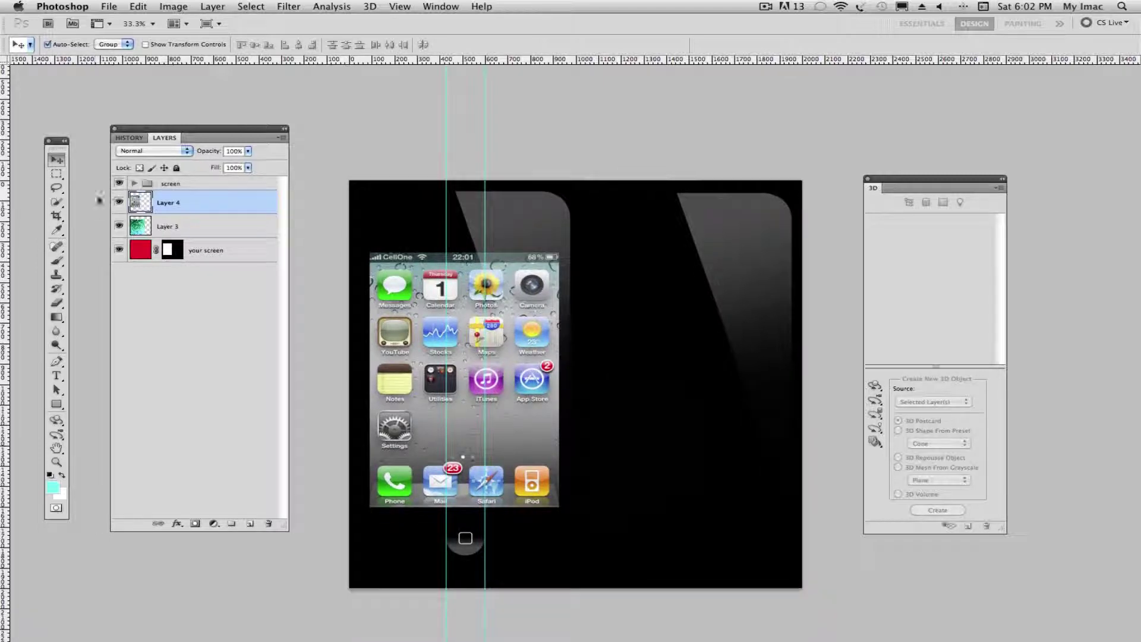
pyautogui.click(134, 184)
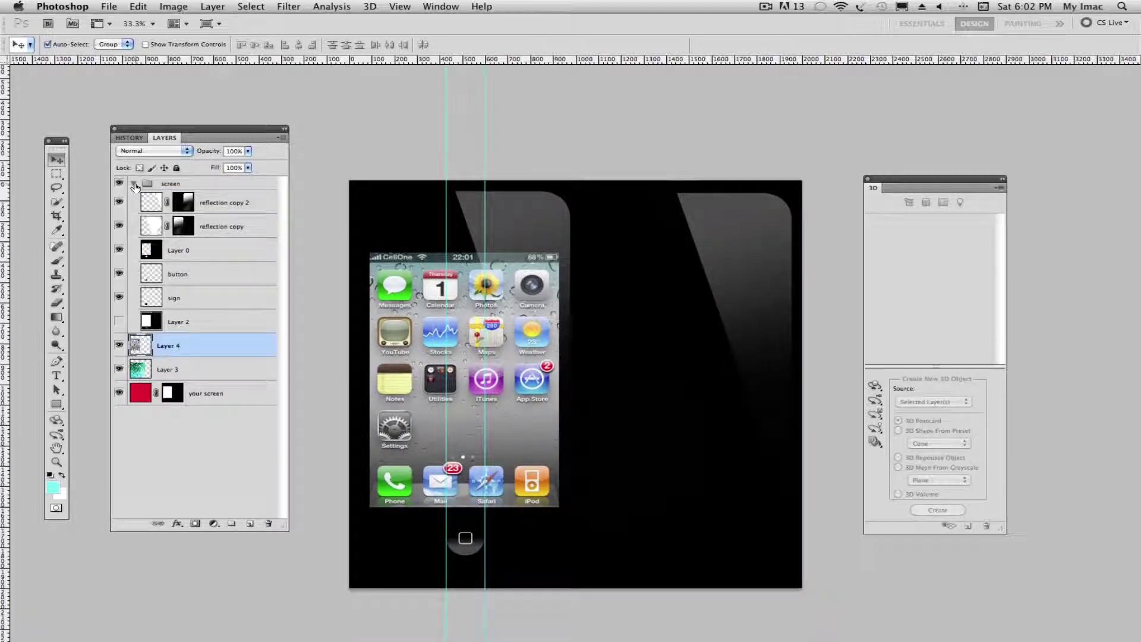
pyautogui.click(119, 321)
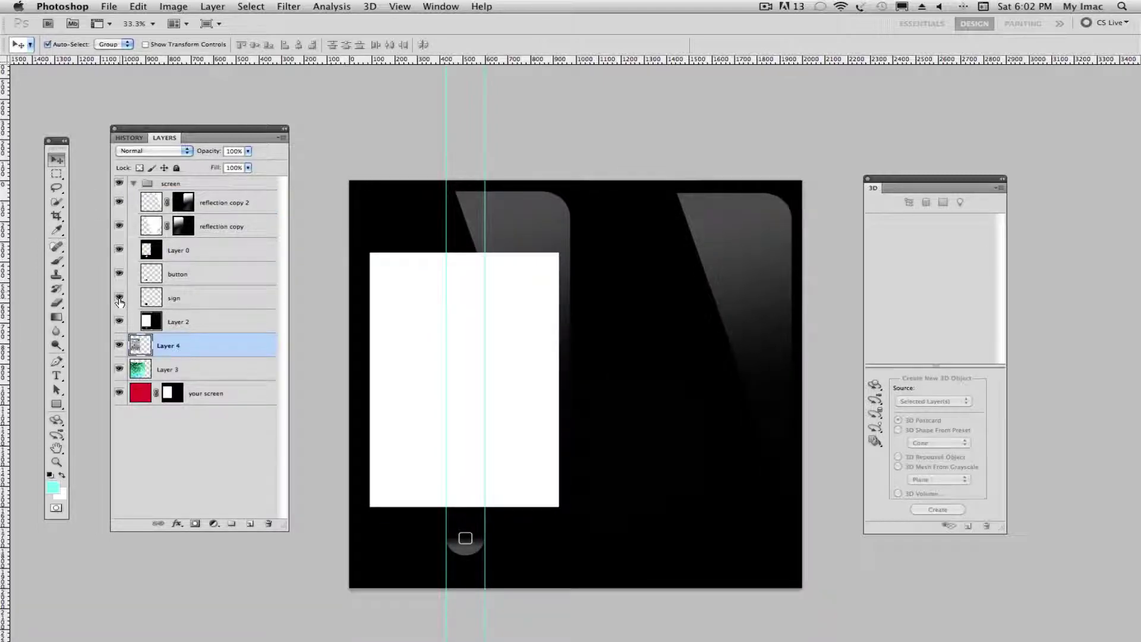
pyautogui.moveTo(119, 297); pyautogui.dragTo(121, 209)
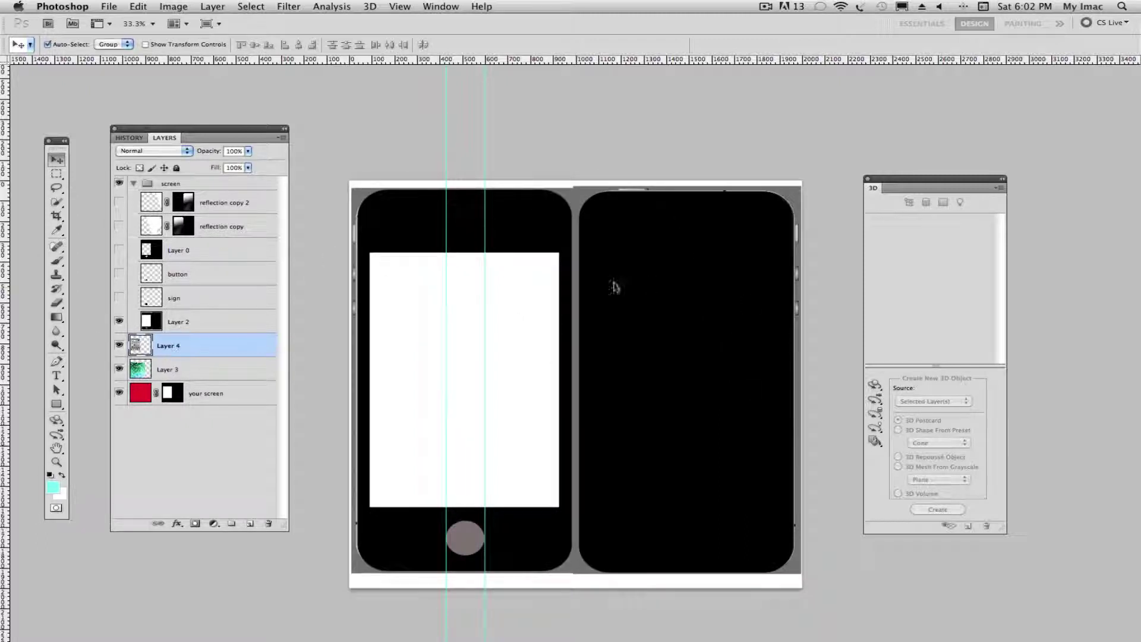
# Step: Paste the copied back artwork as a new layer and place it inside the screen group, directly above Layer 2
pyautogui.press('super+alt+shift+e')
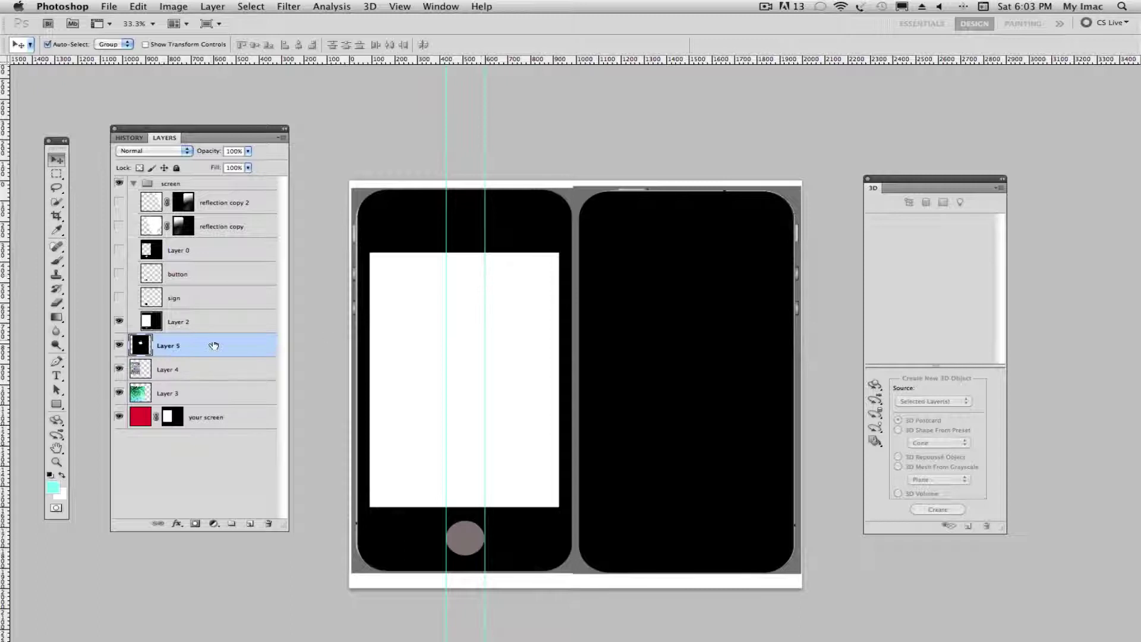
pyautogui.moveTo(205, 345); pyautogui.dragTo(214, 313)
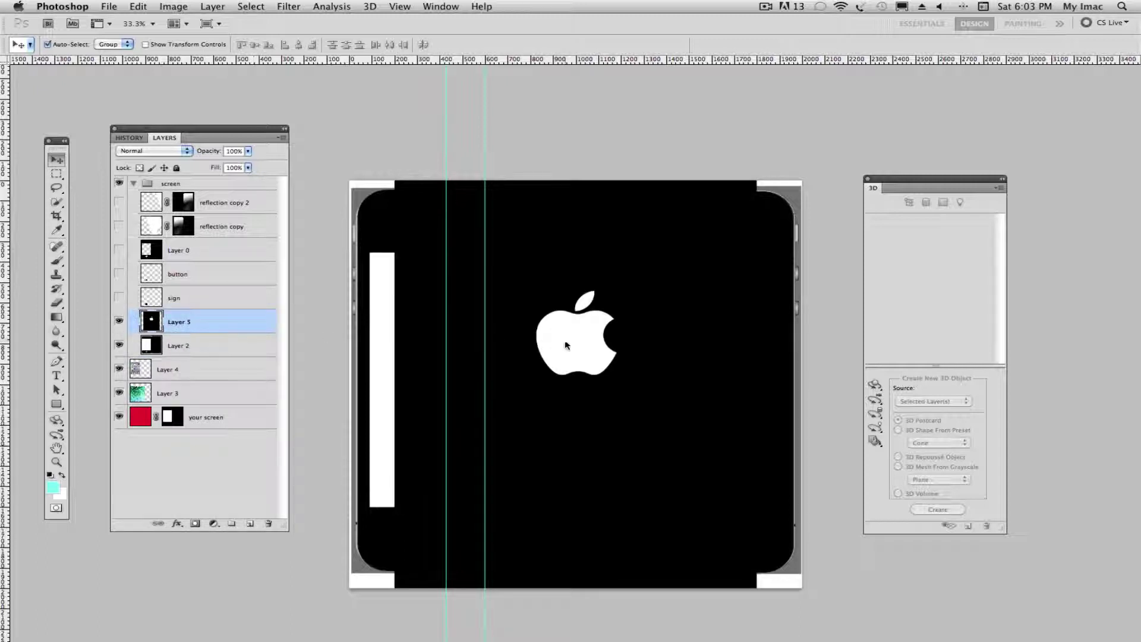
pyautogui.moveTo(491, 346); pyautogui.dragTo(544, 265)
pyautogui.hotkey('ctrl', 'z')
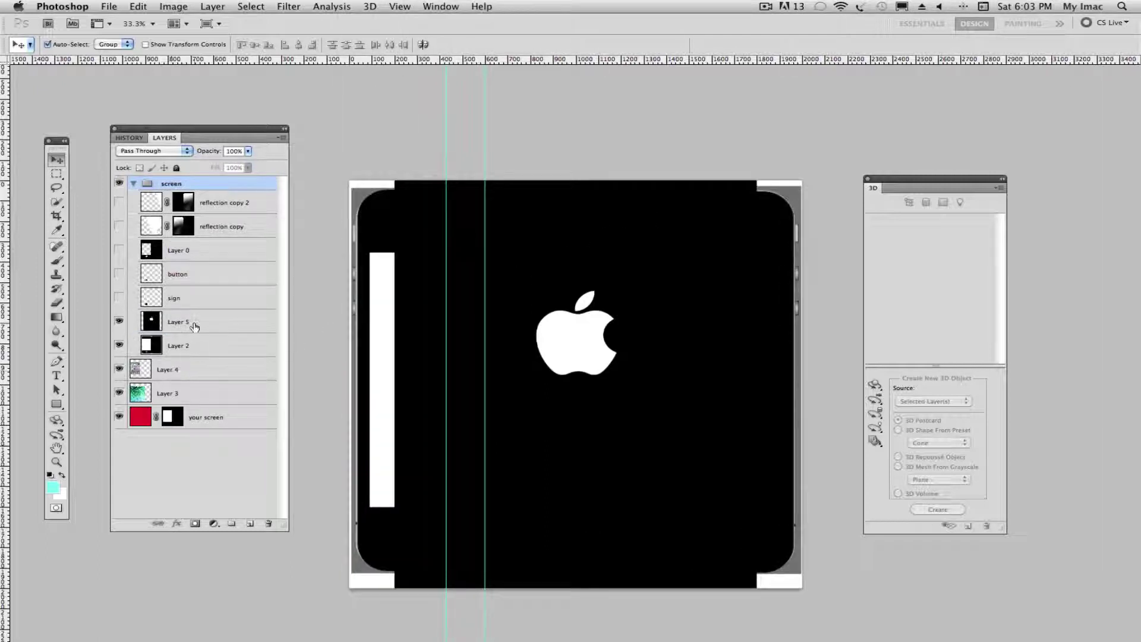
# Step: Scale the pasted back artwork proportionally to about 62.71% and move it toward the template's back half
pyautogui.hotkey('ctrl', 't')
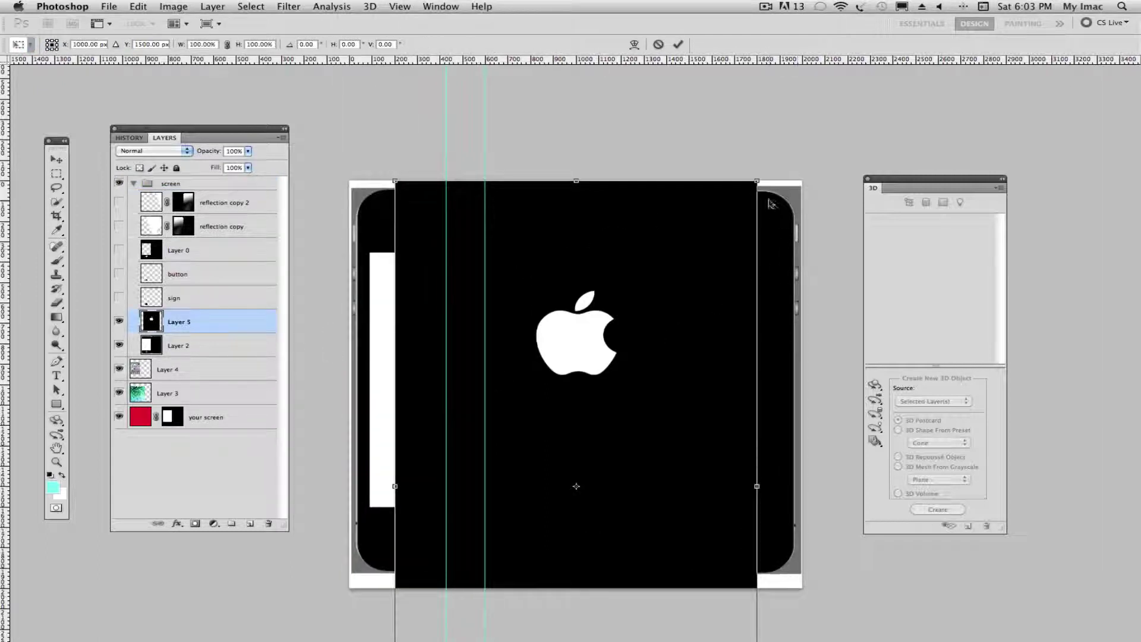
pyautogui.moveTo(756, 180); pyautogui.dragTo(624, 301)
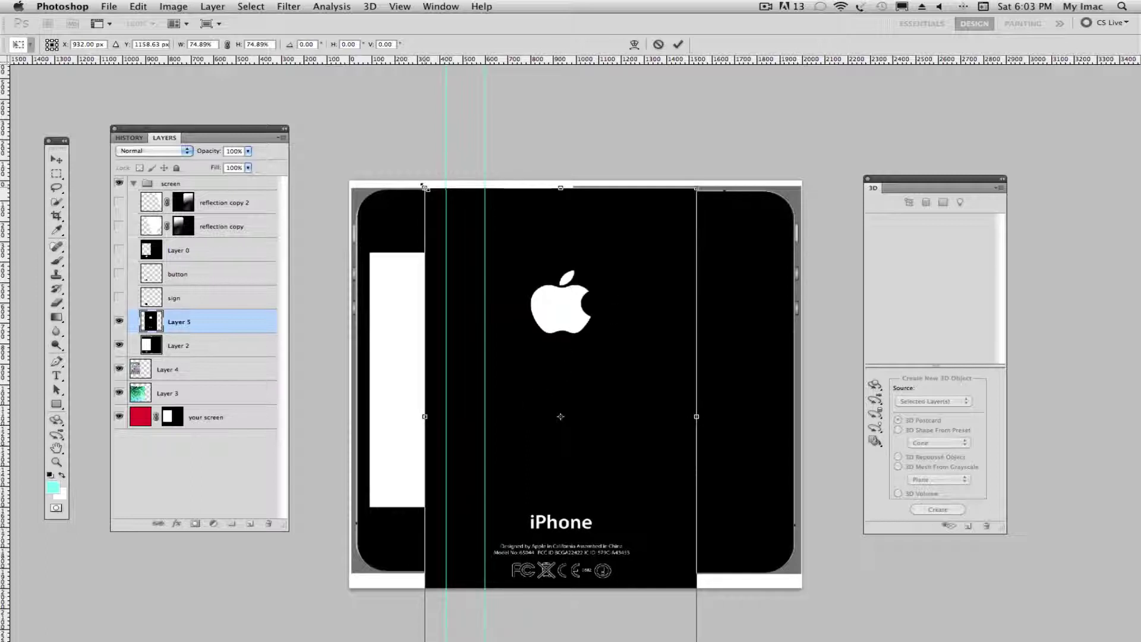
pyautogui.moveTo(424, 188); pyautogui.dragTo(471, 254)
pyautogui.moveTo(623, 365); pyautogui.dragTo(655, 303)
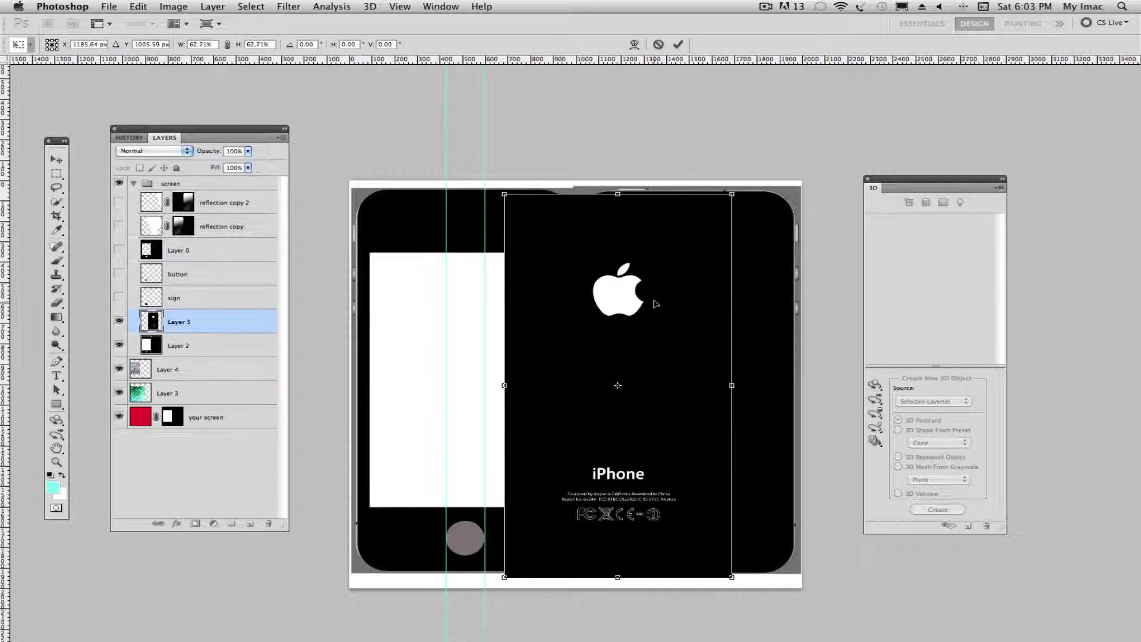
# Step: Align the scaled back artwork with the template's back panel at about X 1472.64 px, Y 979.50 px, and apply the transform
pyautogui.hotkey('shift', 'Up')
pyautogui.hotkey('shift', 'Up')
pyautogui.hotkey('shift', 'Up')
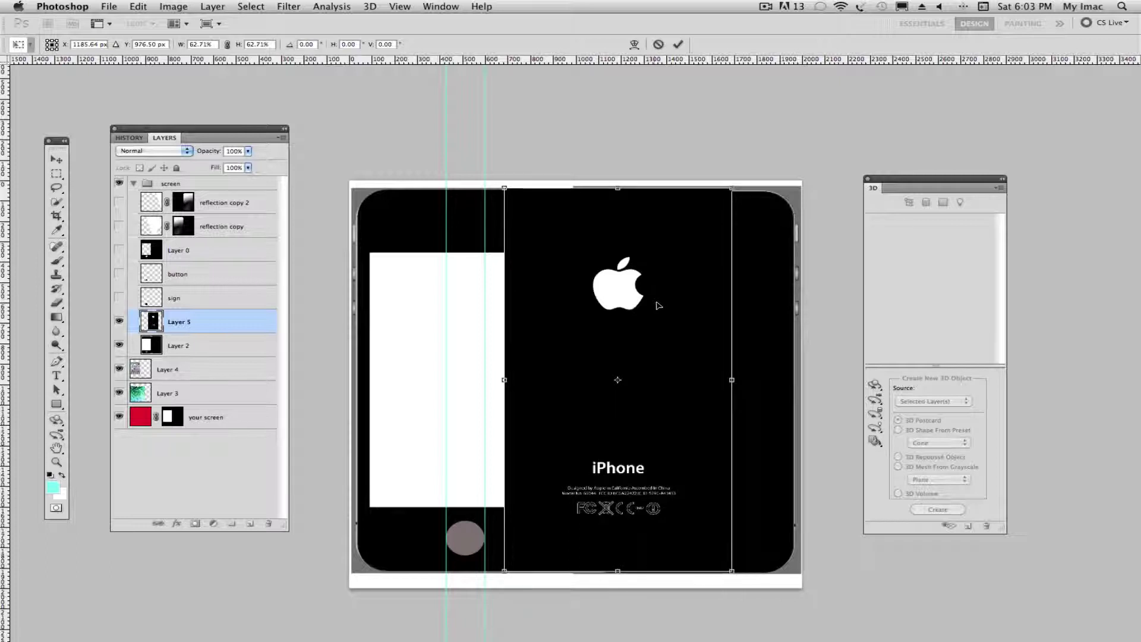
pyautogui.moveTo(648, 310); pyautogui.dragTo(666, 311)
pyautogui.moveTo(697, 314); pyautogui.dragTo(703, 315)
pyautogui.press('Right')
pyautogui.press('Right')
pyautogui.press('Right')
pyautogui.press('Right')
pyautogui.press('Right')
pyautogui.press('Right')
pyautogui.press('Right')
pyautogui.press('Right')
pyautogui.press('Right')
pyautogui.press('Right')
pyautogui.press('Right')
pyautogui.press('Right')
pyautogui.press('Right')
pyautogui.press('Right')
pyautogui.press('Right')
pyautogui.press('Right')
pyautogui.press('Right')
pyautogui.press('Right')
pyautogui.press('Right')
pyautogui.press('Right')
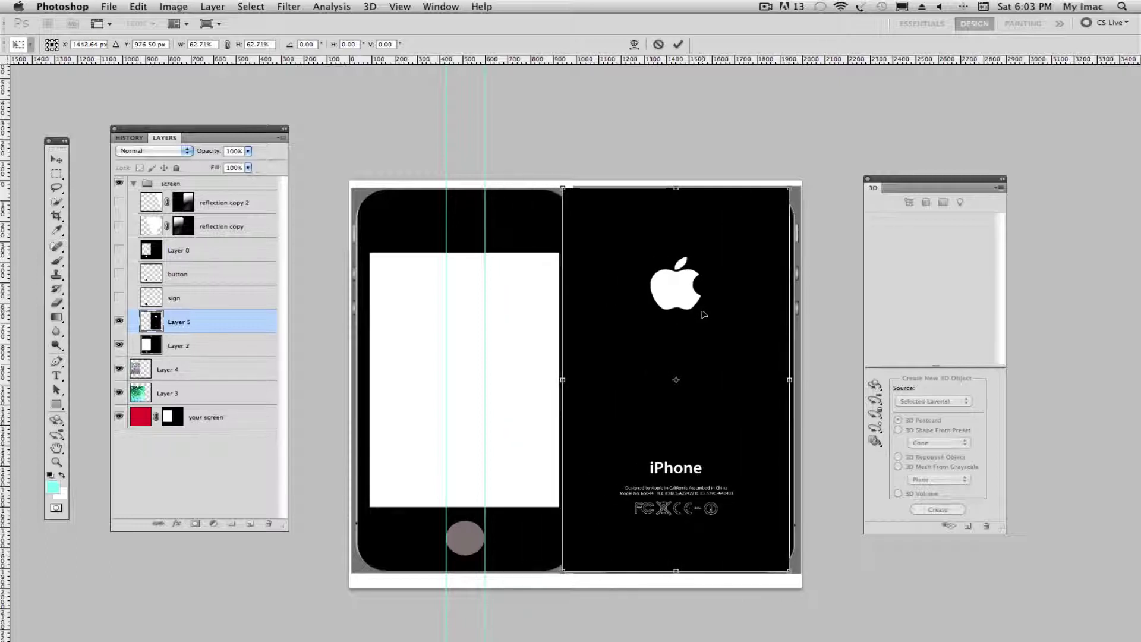
pyautogui.press('Right')
pyautogui.press('Right')
pyautogui.press('Right')
pyautogui.press('Right')
pyautogui.press('Right')
pyautogui.press('Right')
pyautogui.press('Right')
pyautogui.press('Right')
pyautogui.press('Right')
pyautogui.press('Right')
pyautogui.press('Right')
pyautogui.press('Right')
pyautogui.press('Right')
pyautogui.press('Right')
pyautogui.press('Right')
pyautogui.press('Right')
pyautogui.press('Right')
pyautogui.press('Right')
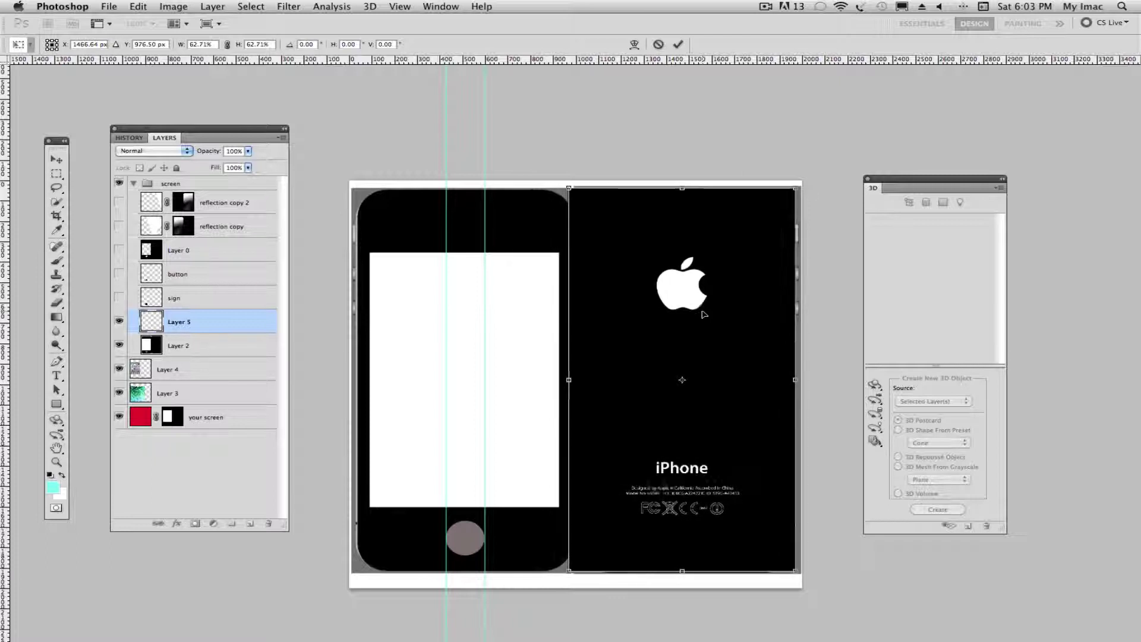
pyautogui.press('Down')
pyautogui.press('Down')
pyautogui.press('Down')
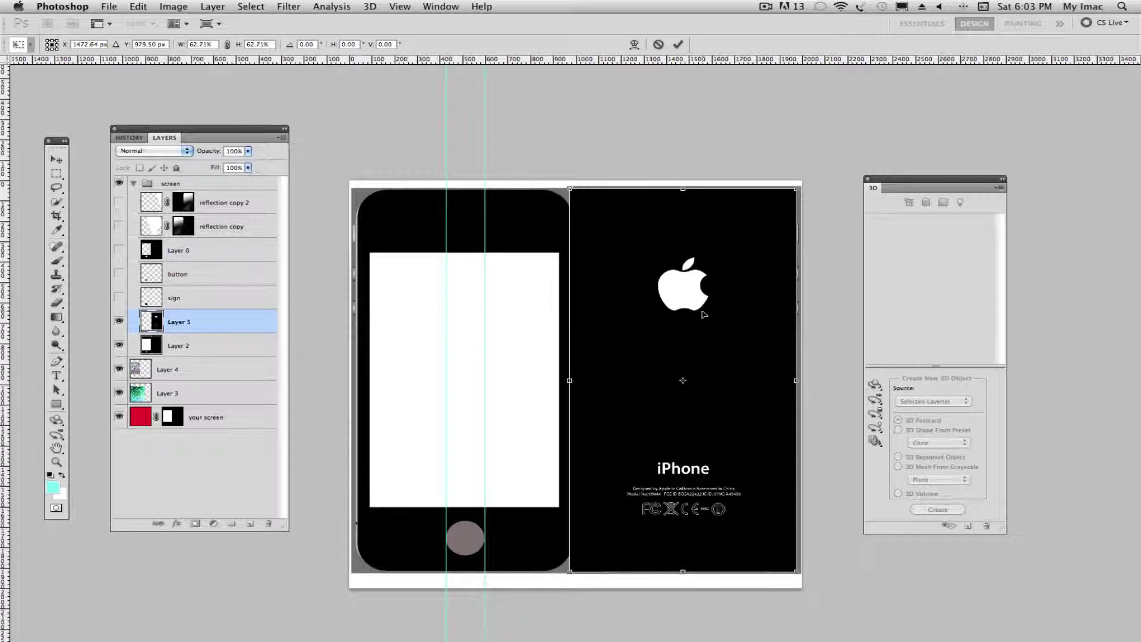
pyautogui.press('Return')
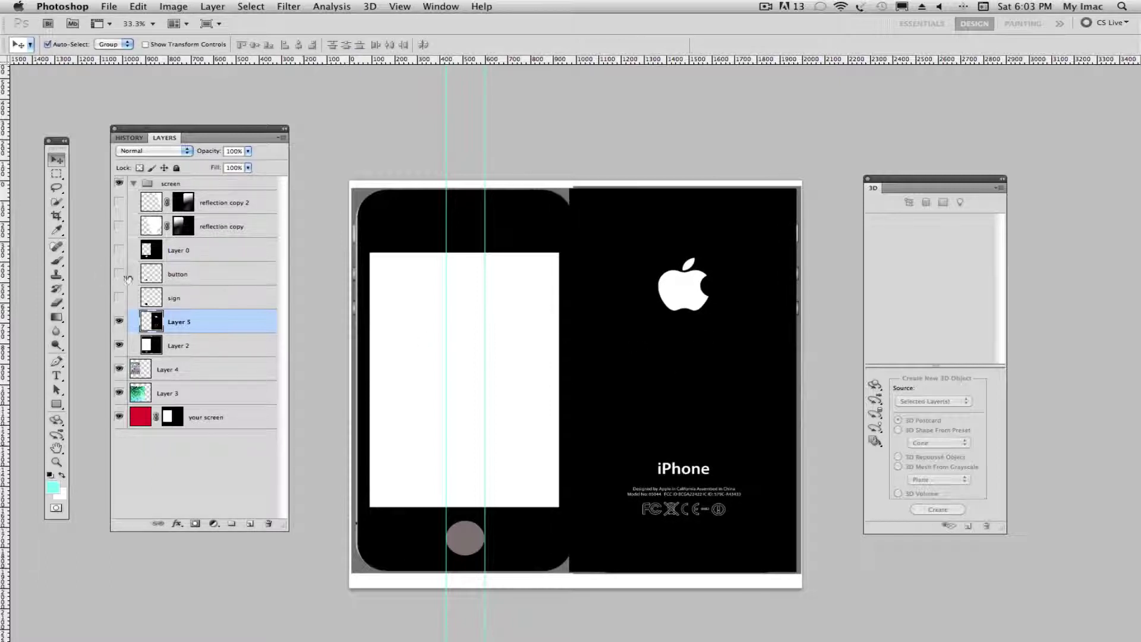
# Step: Hide the Layer 2 template and show the screen group's layers from sign up to reflection copy 2
pyautogui.click(119, 345)
pyautogui.moveTo(121, 303); pyautogui.dragTo(123, 203)
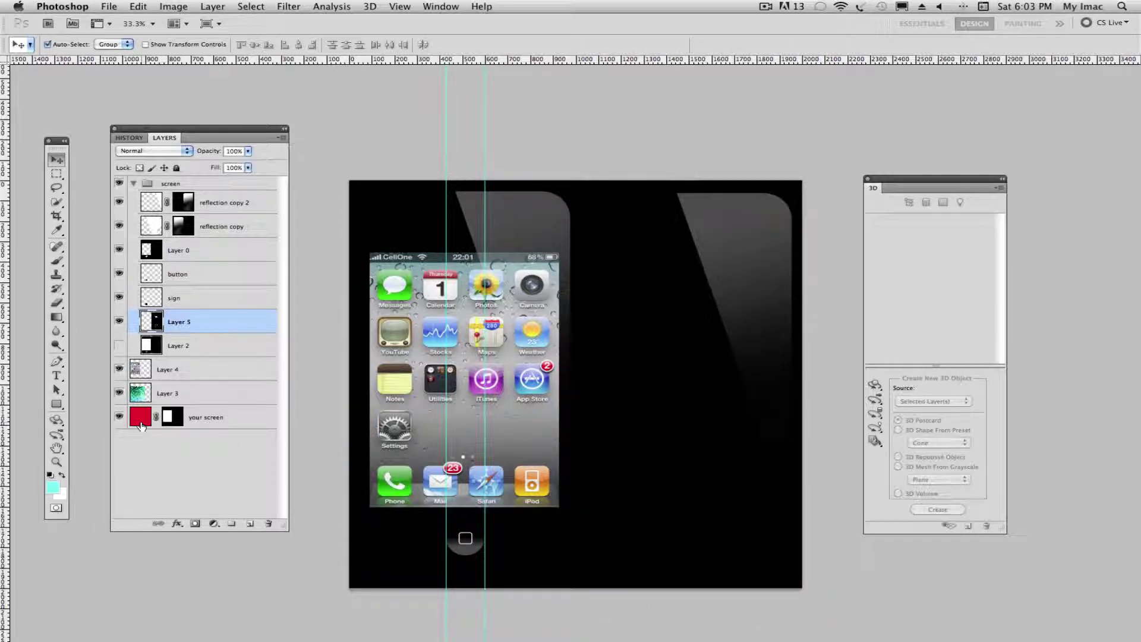
# Step: Delete Layer 3, the old screen image between Layer 4 and the your screen layer
pyautogui.click(201, 398)
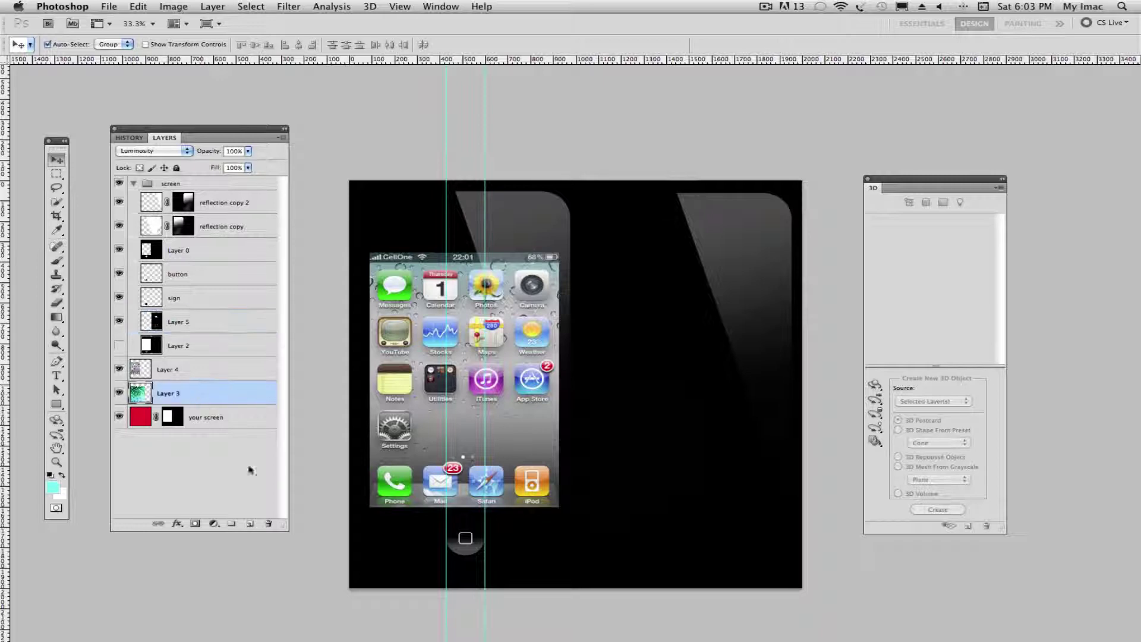
pyautogui.click(268, 523)
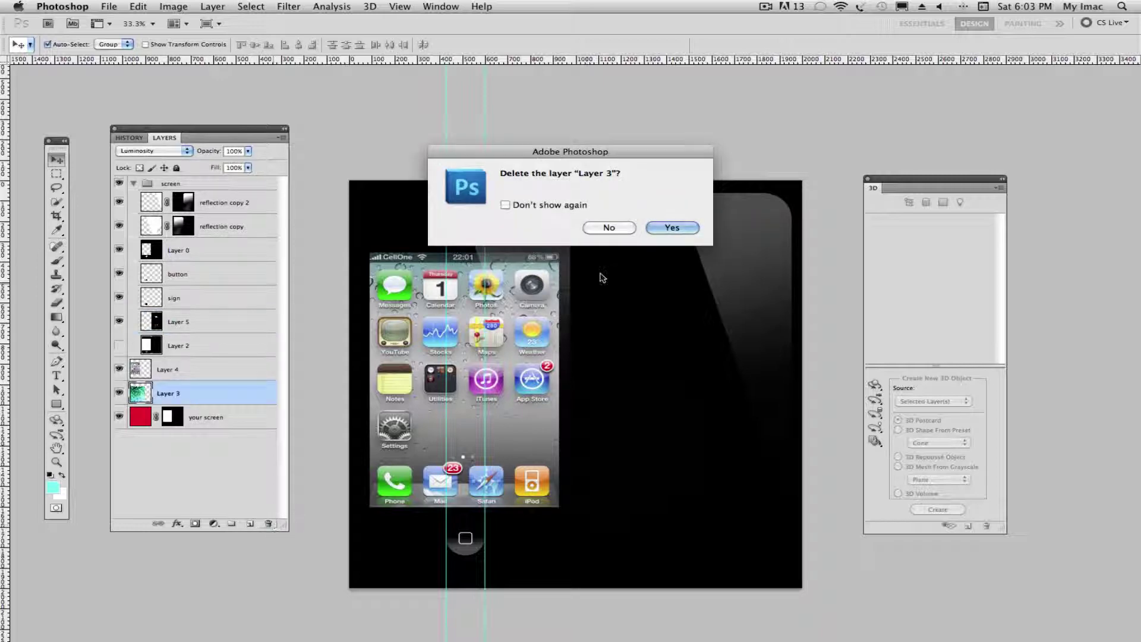
pyautogui.click(673, 232)
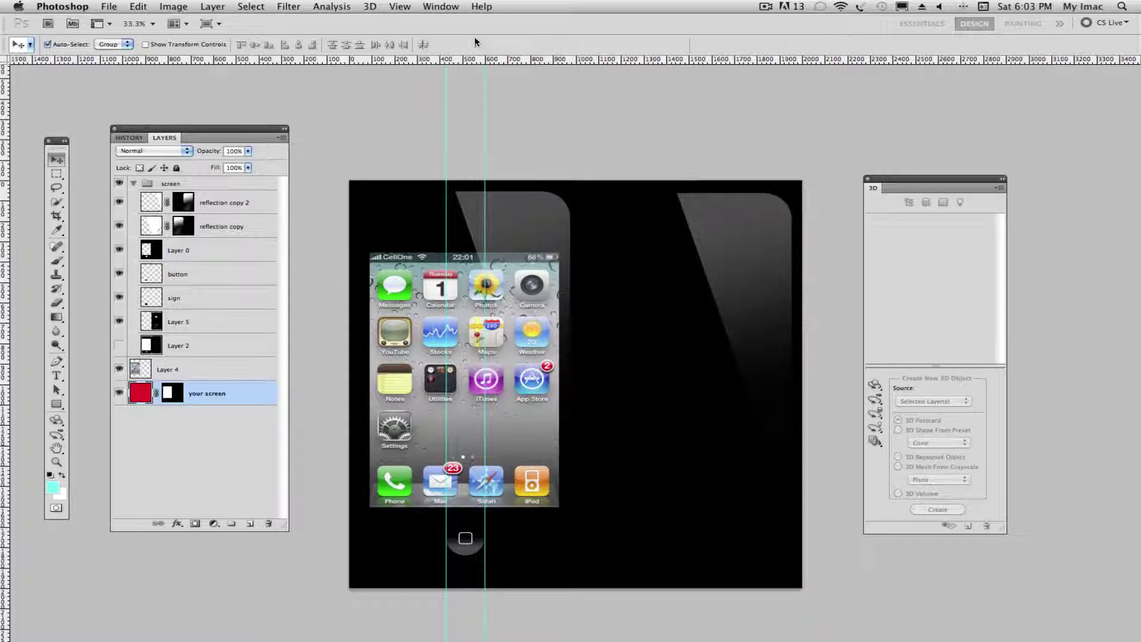
# Step: Close the screen12 .psb texture document and save its changes
pyautogui.click(109, 6)
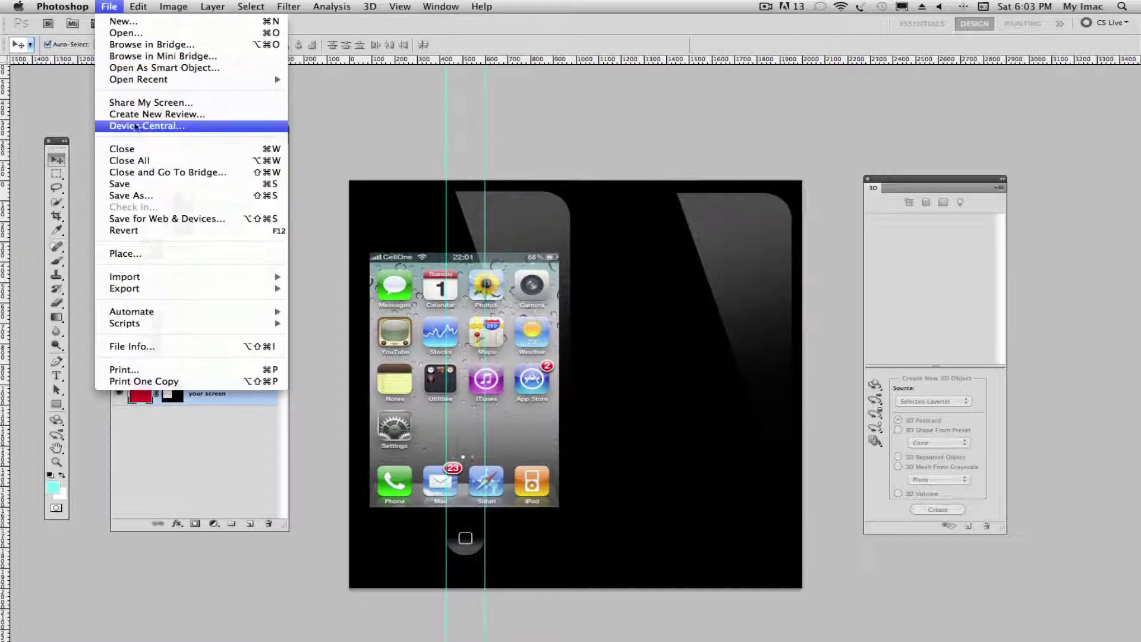
pyautogui.click(424, 181)
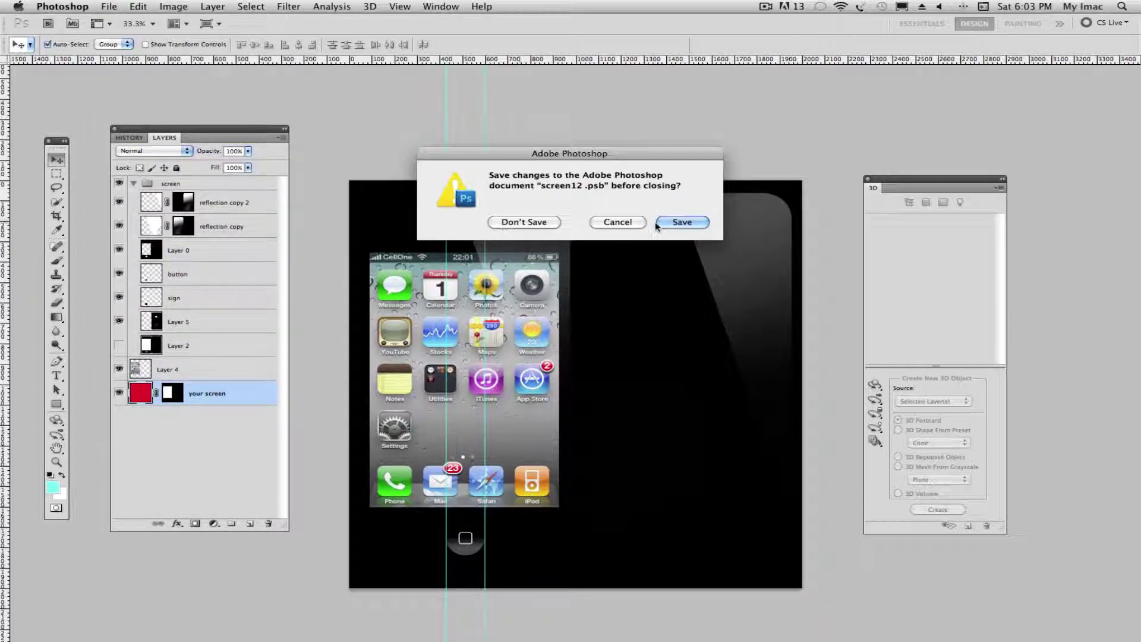
pyautogui.click(657, 222)
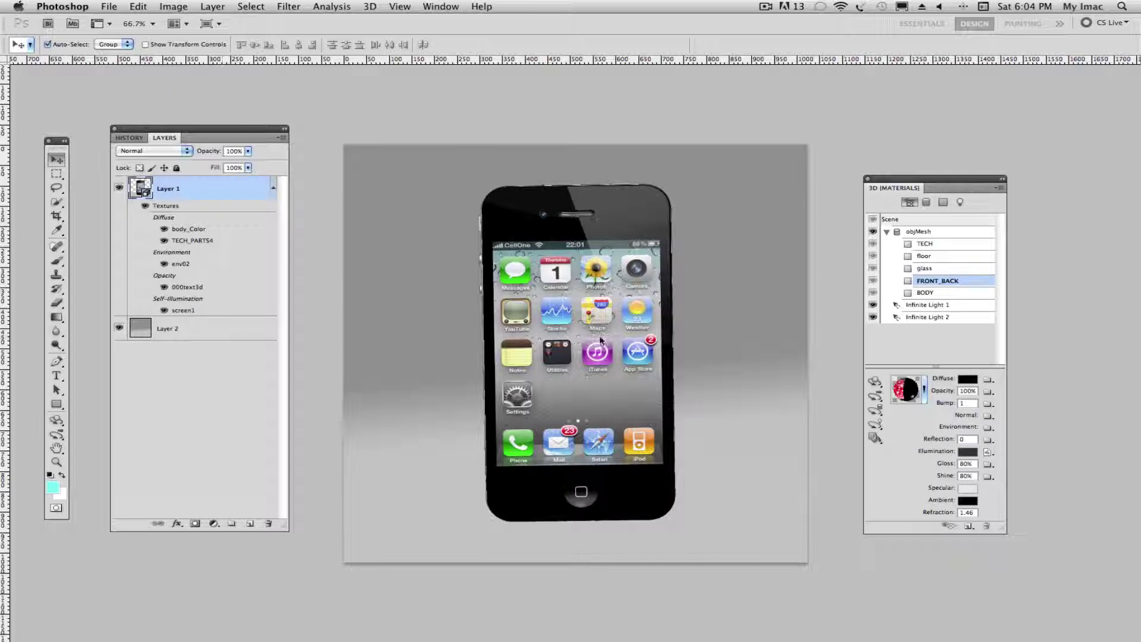
# Step: Rotate the 3D phone to show its back and reopen the FRONT_BACK material's illumination texture for editing
pyautogui.click(56, 420)
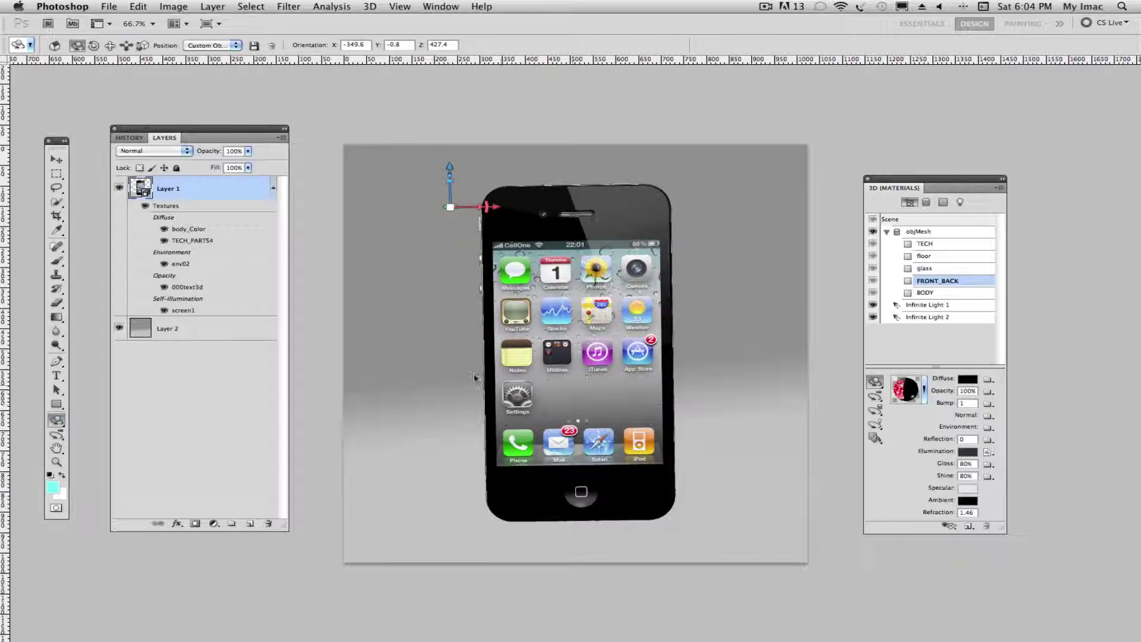
pyautogui.moveTo(447, 212); pyautogui.dragTo(865, 188)
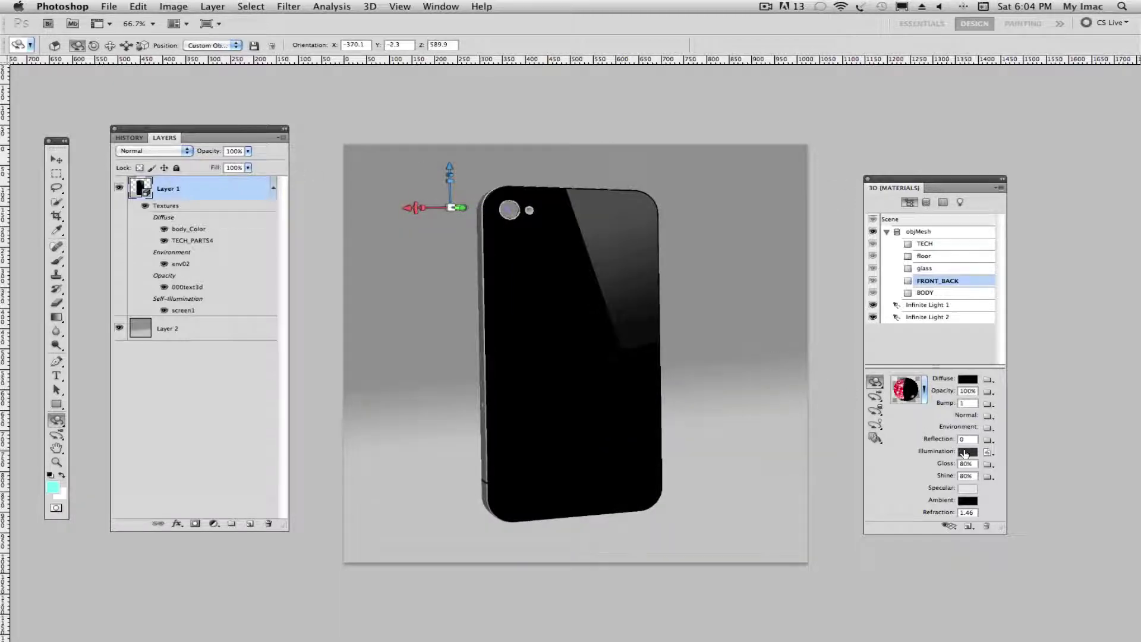
pyautogui.click(986, 451)
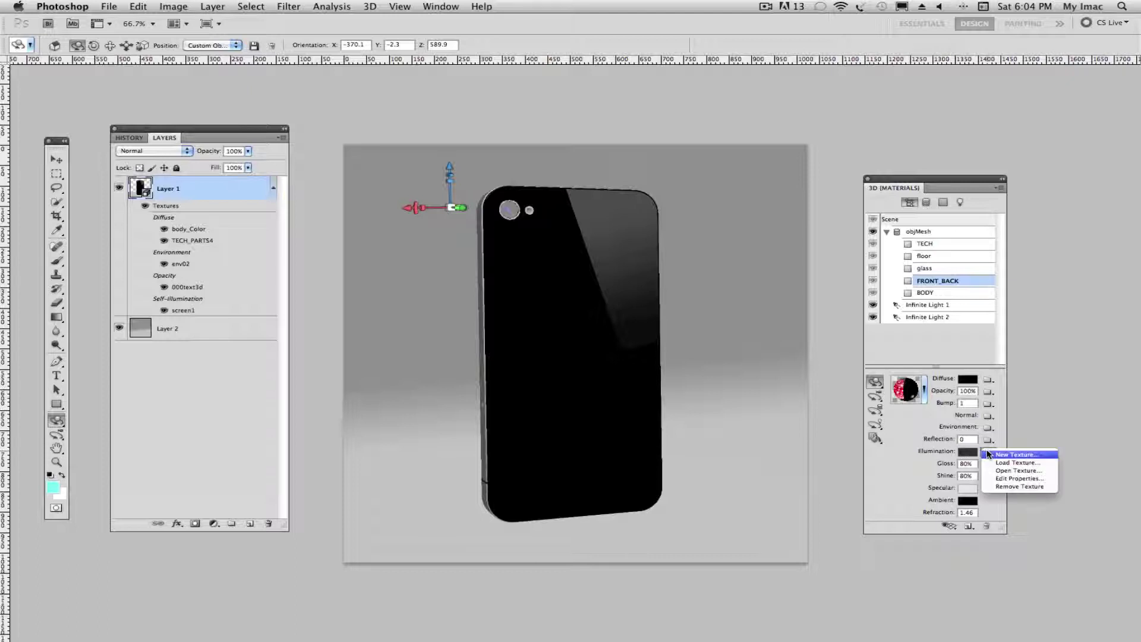
pyautogui.click(1018, 469)
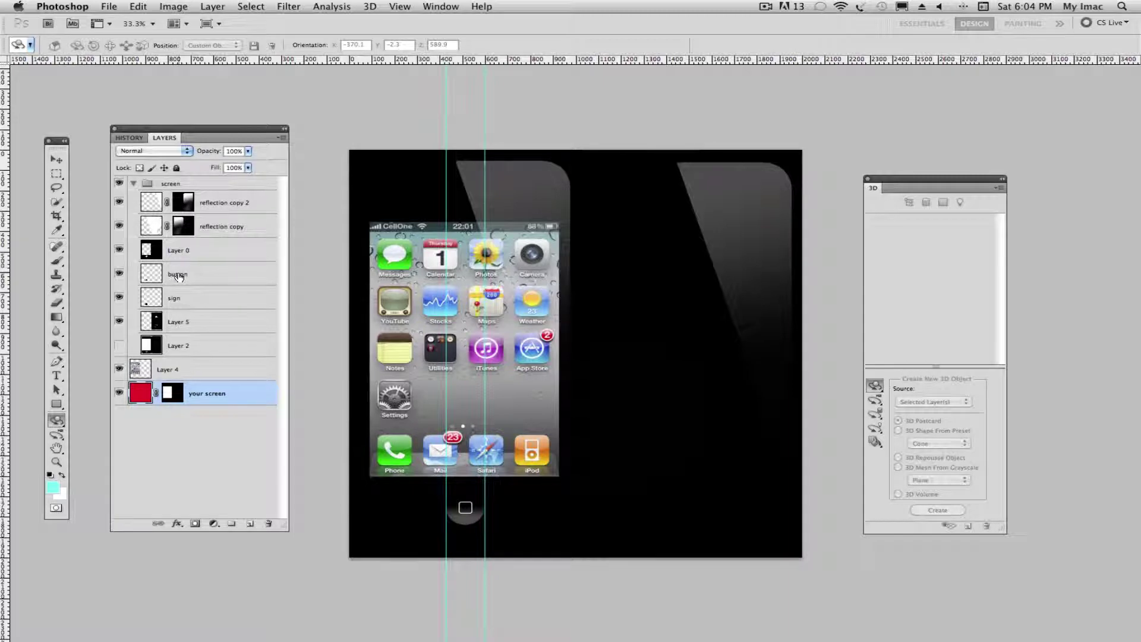
# Step: Move Layer 5 above Layer 0 in the screen group, then close the texture document and save its changes
pyautogui.moveTo(208, 324); pyautogui.dragTo(212, 247)
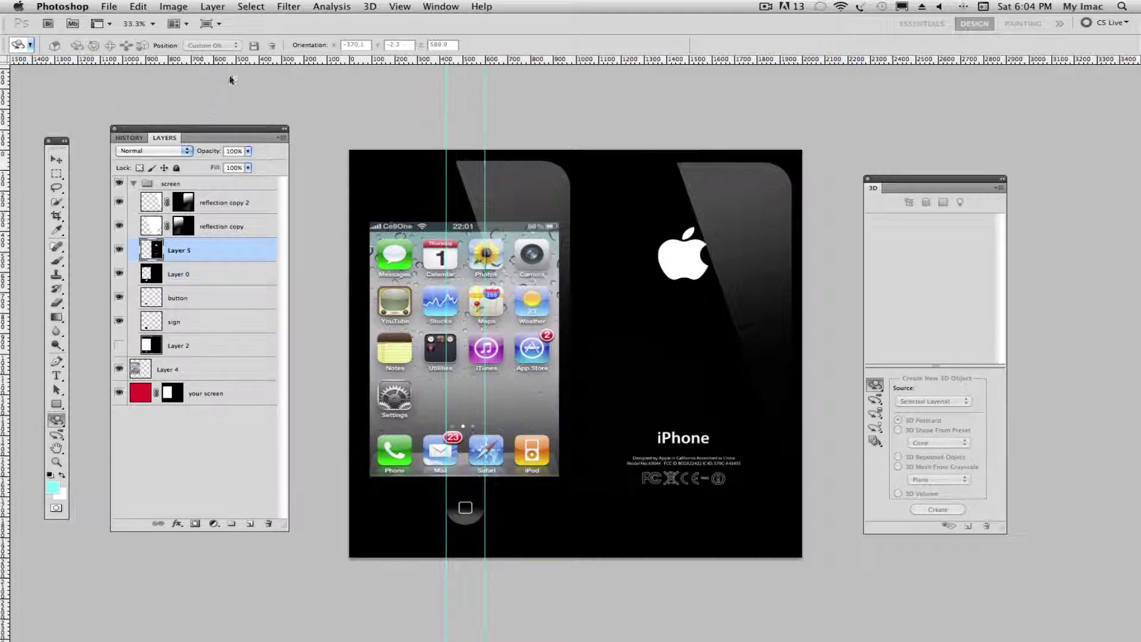
pyautogui.click(138, 6)
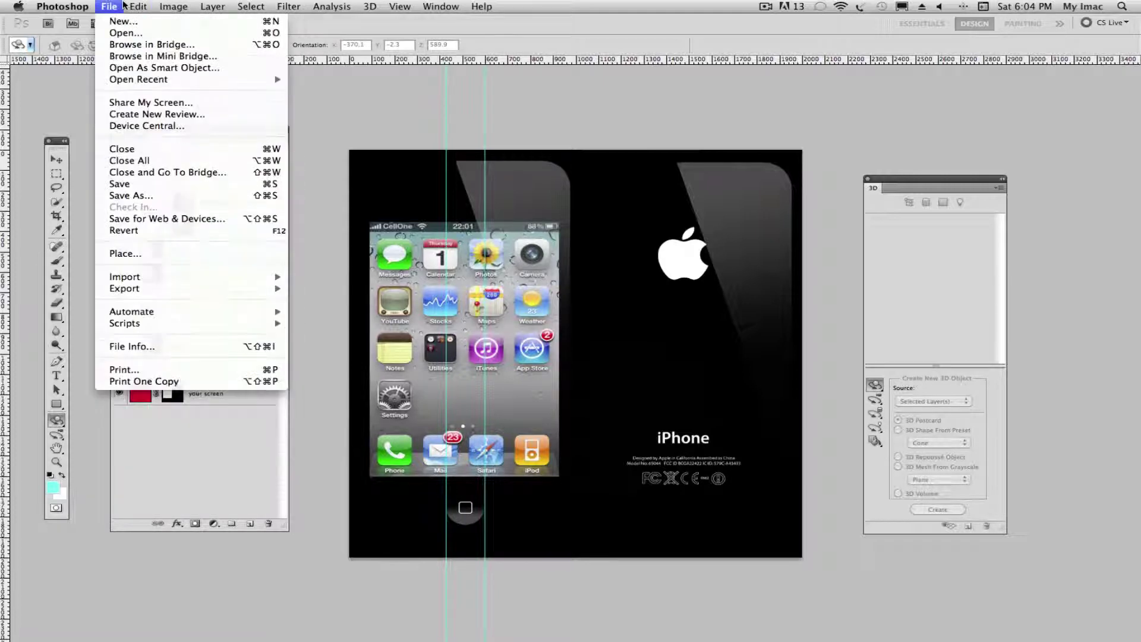
pyautogui.moveTo(109, 6)
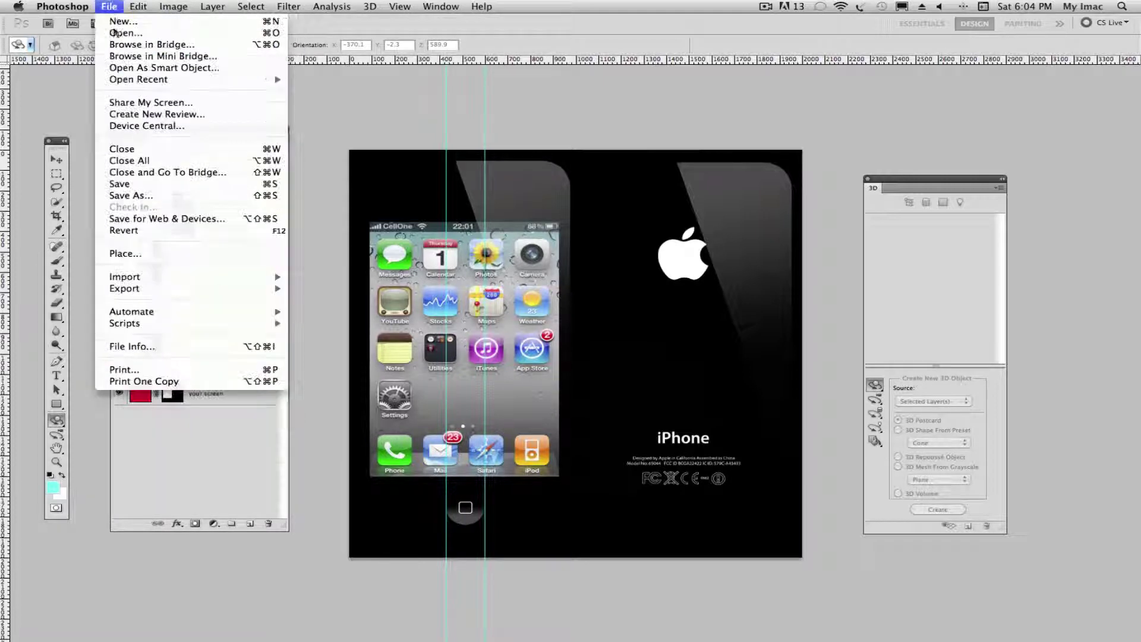
pyautogui.click(131, 148)
pyautogui.click(677, 223)
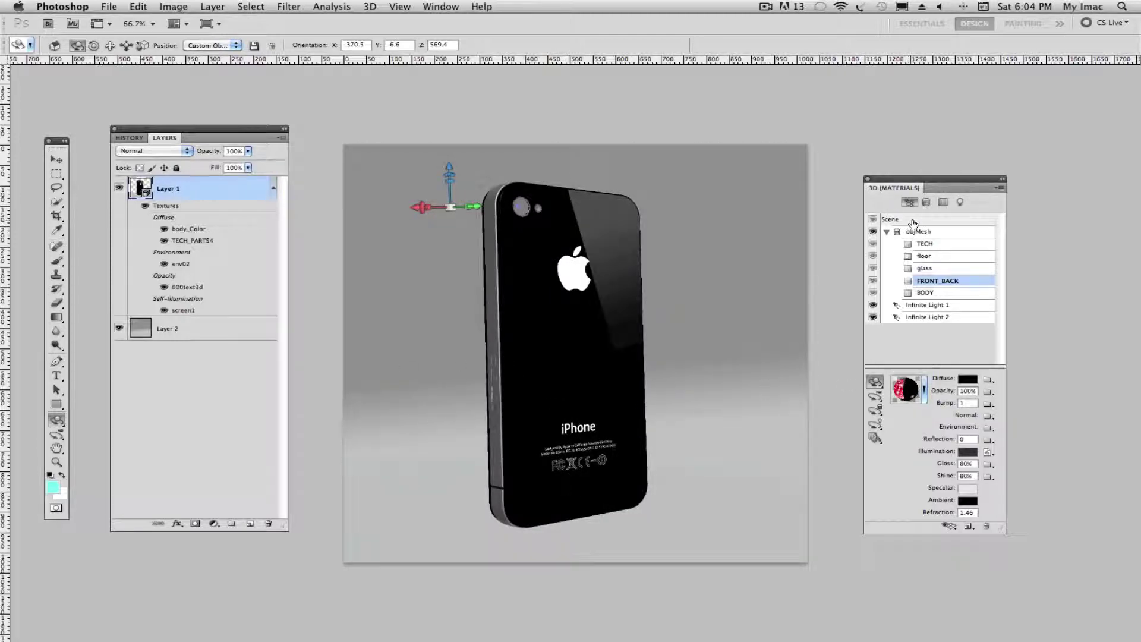
# Step: Preview the phone's back with the scene's render quality set to Ray Traced Draft
pyautogui.click(912, 221)
pyautogui.click(960, 410)
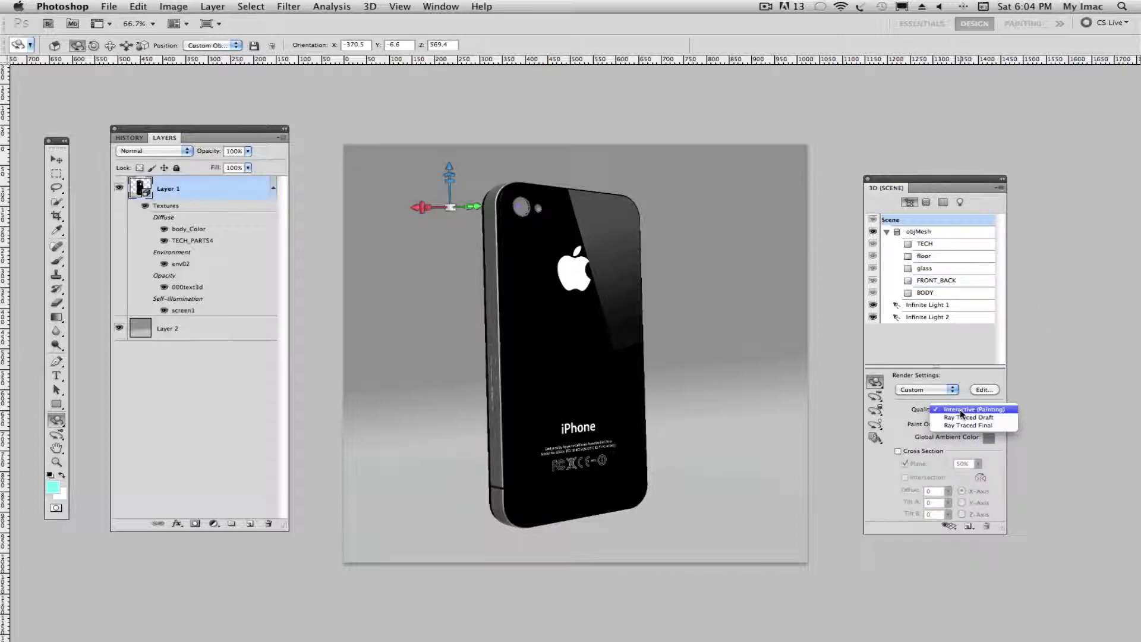
pyautogui.click(960, 416)
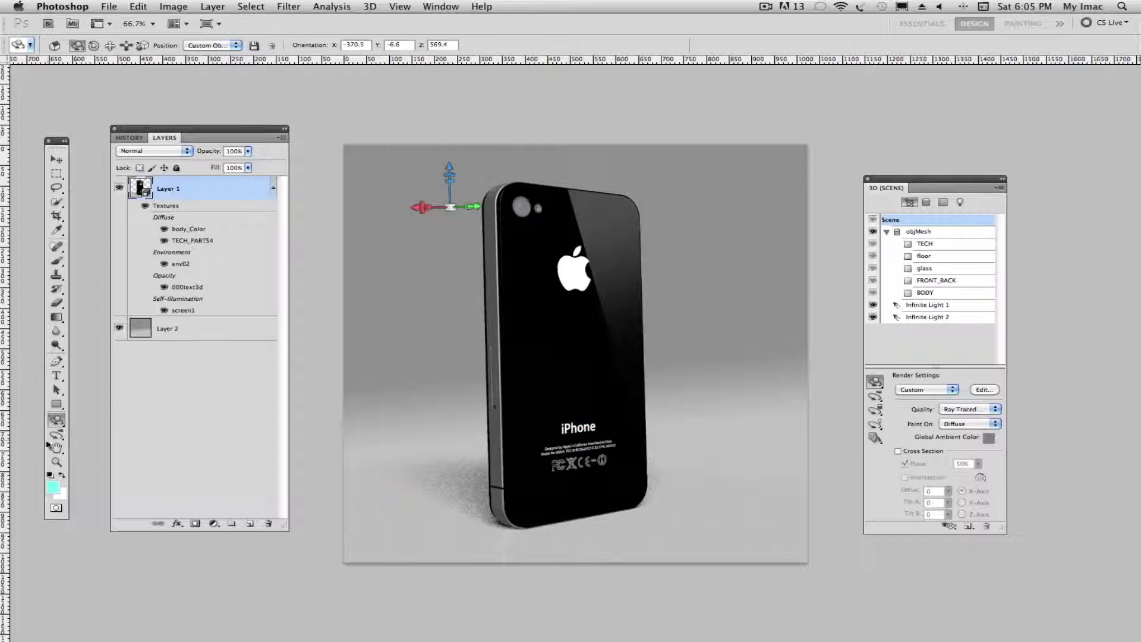
# Step: Set the render quality back to Interactive (Painting) and rotate the phone to show its front
pyautogui.click(966, 408)
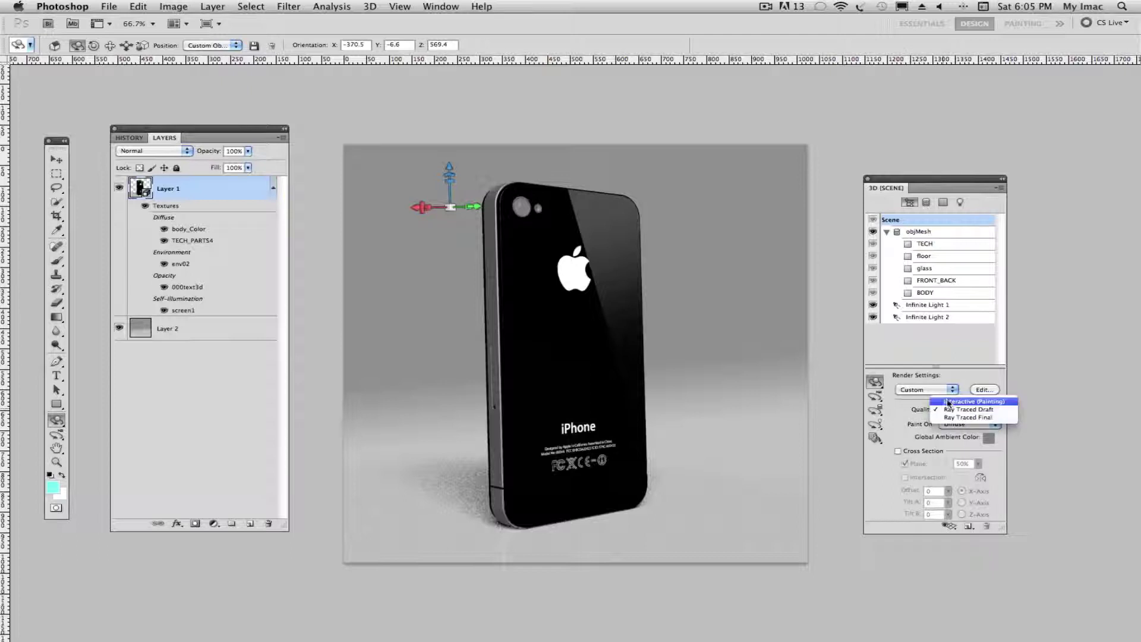
pyautogui.click(974, 409)
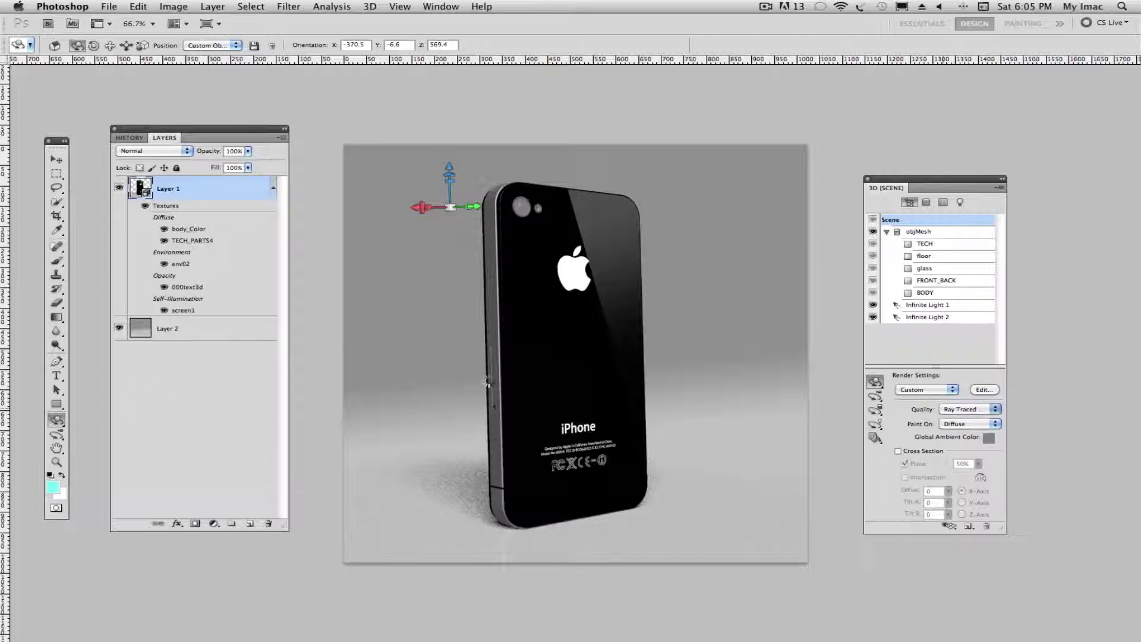
pyautogui.click(488, 380)
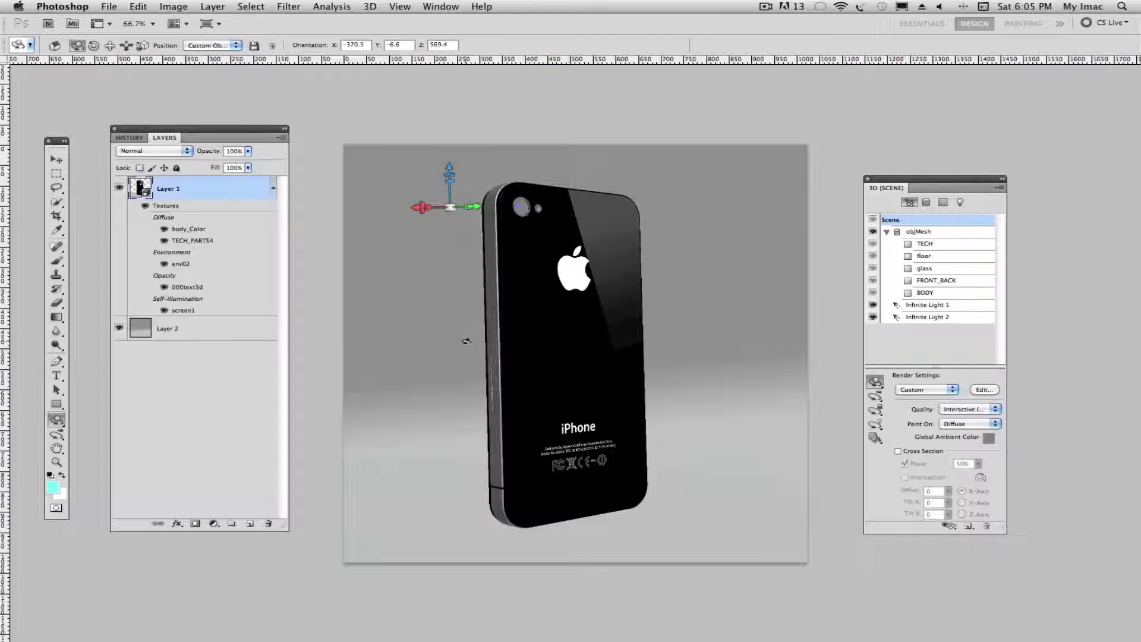
pyautogui.moveTo(466, 341); pyautogui.dragTo(743, 339)
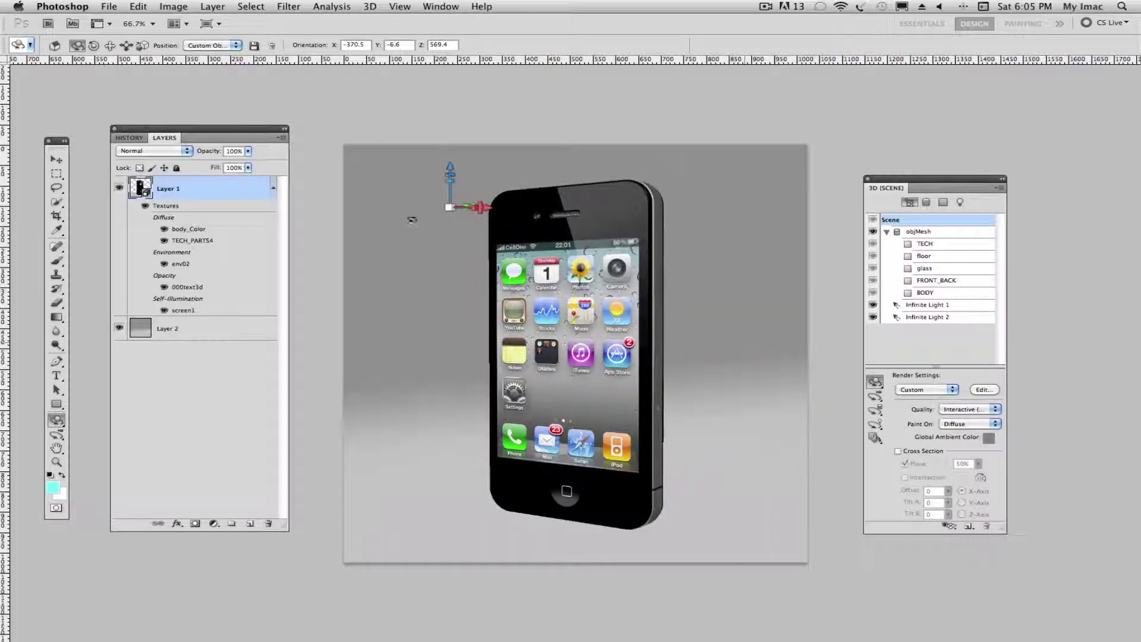
# Step: Inspect the floor material's diffuse color and accept it as white (ffffff)
pyautogui.click(941, 203)
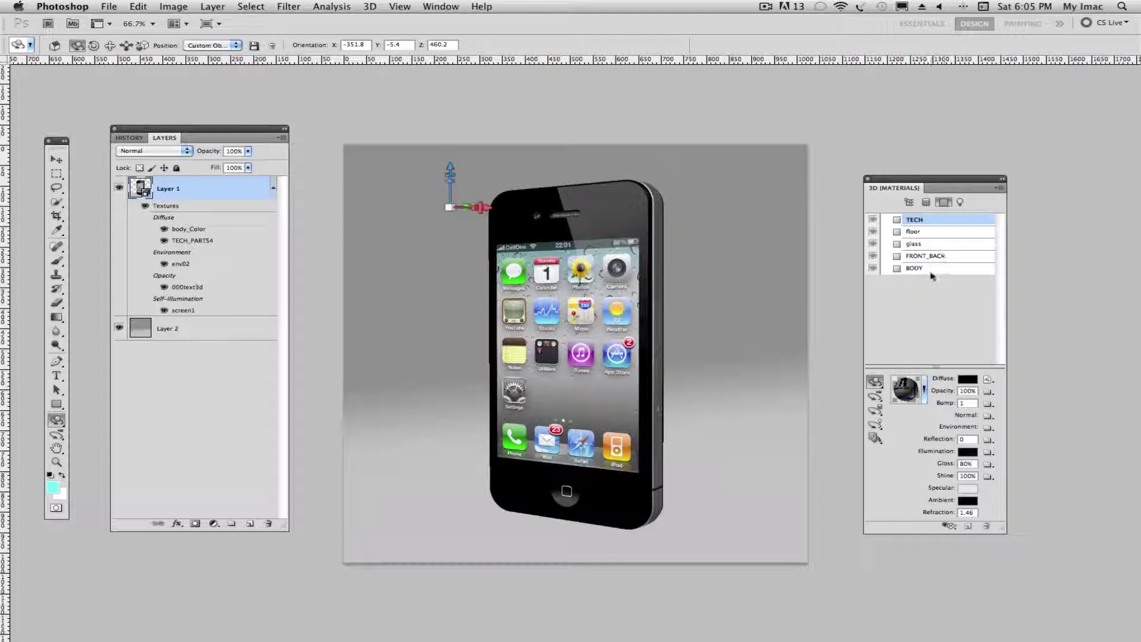
pyautogui.click(925, 233)
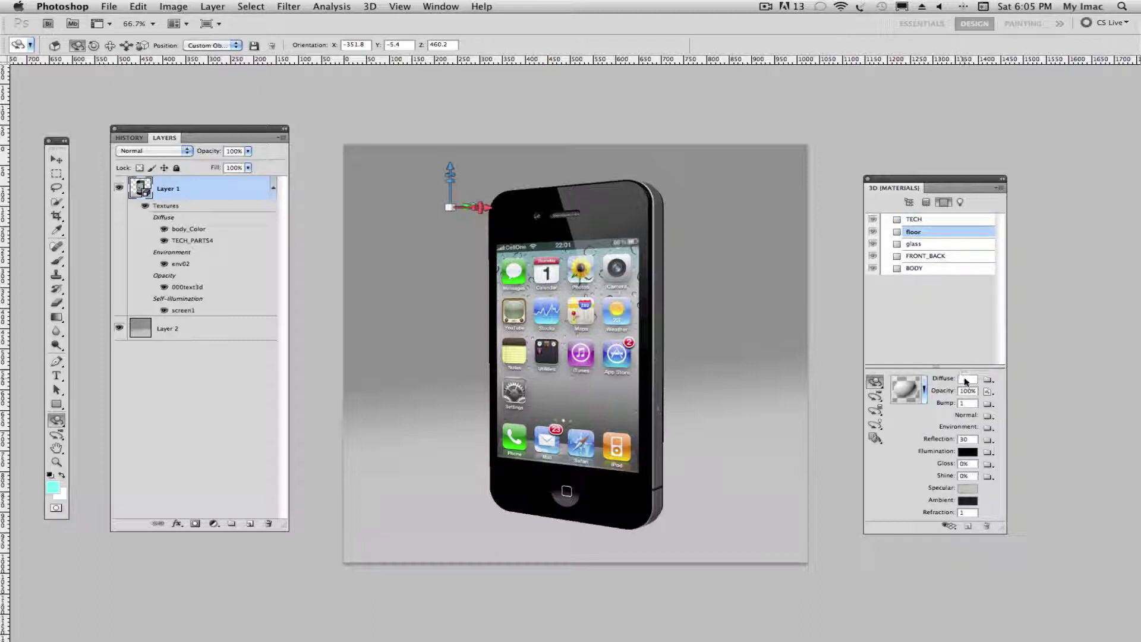
pyautogui.click(967, 379)
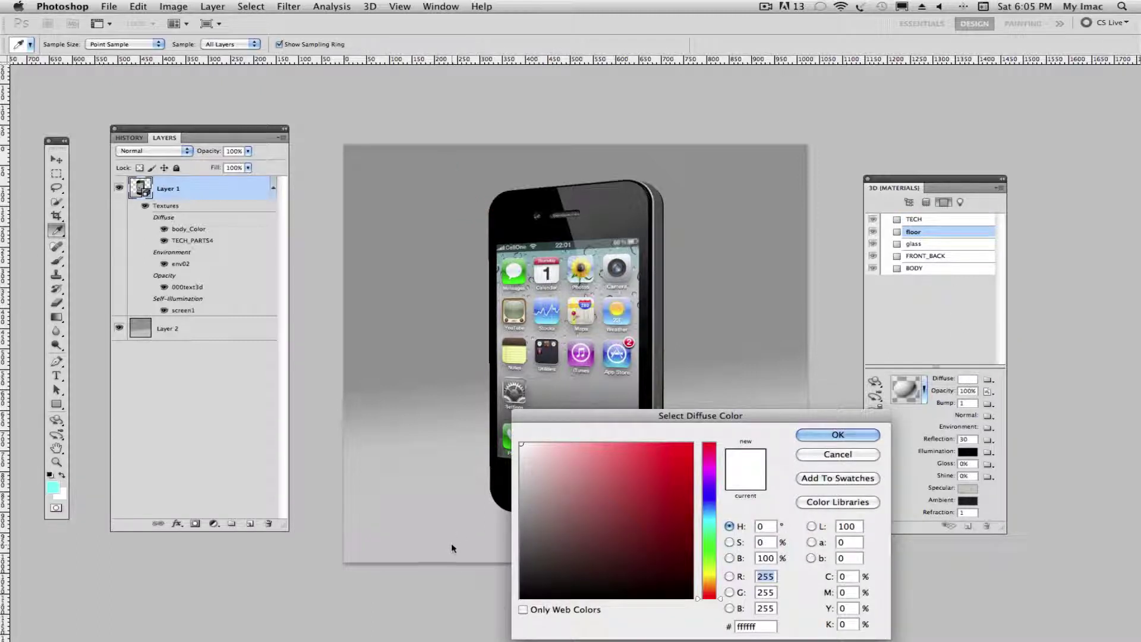
pyautogui.moveTo(713, 416); pyautogui.dragTo(693, 244)
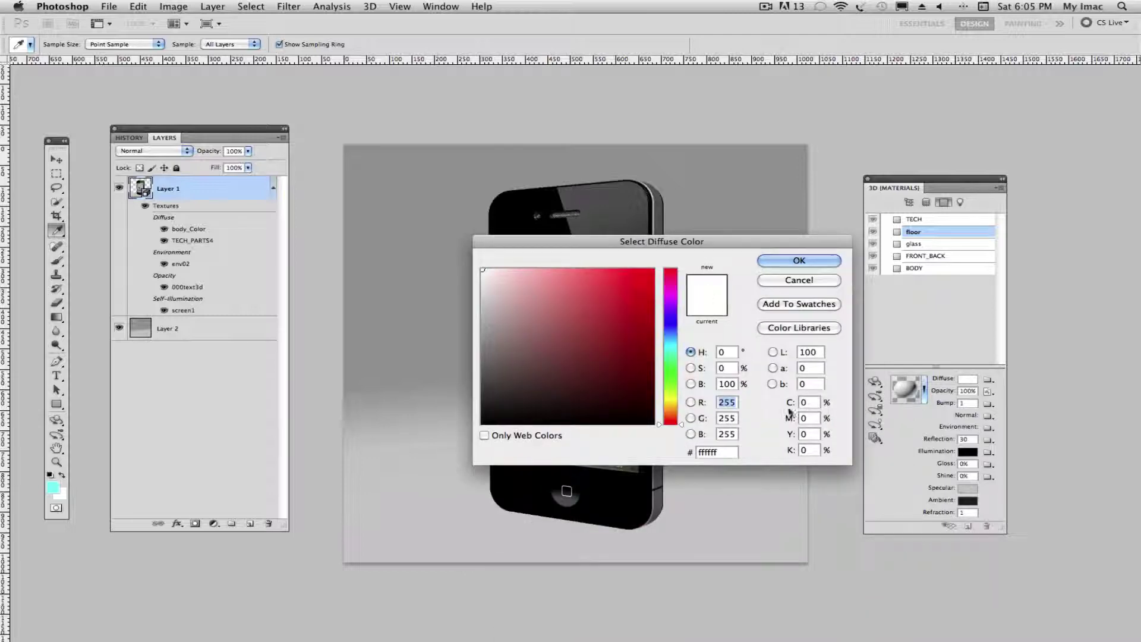
pyautogui.click(802, 257)
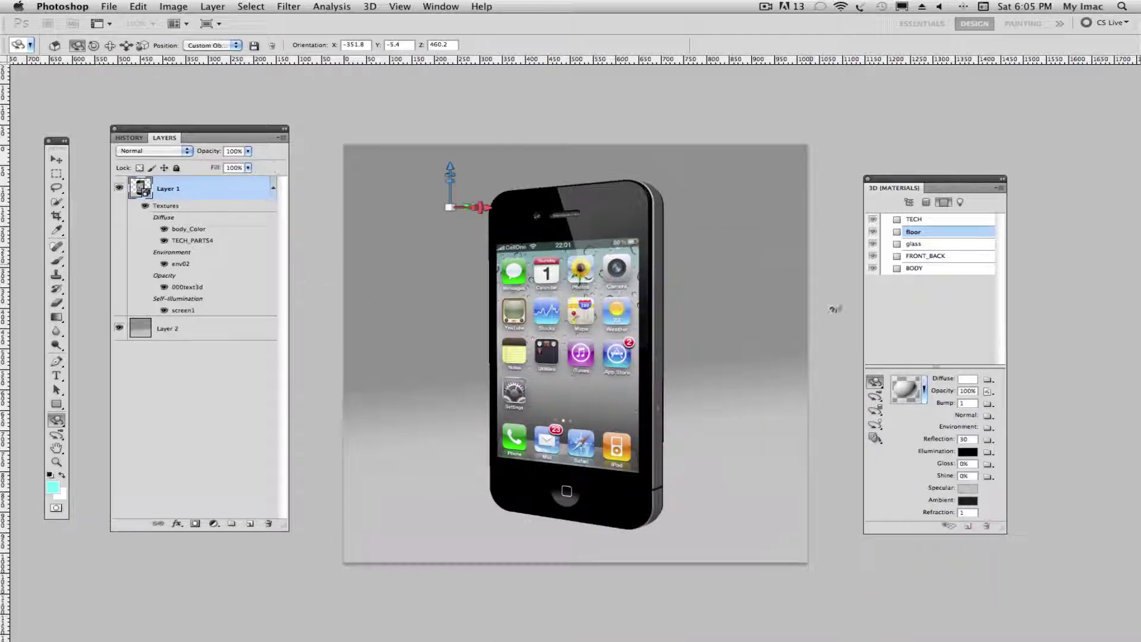
# Step: Turn on the 3D light guides and rotate Infinite Light 2 so that it brightens the floor
pyautogui.click(964, 204)
pyautogui.click(936, 268)
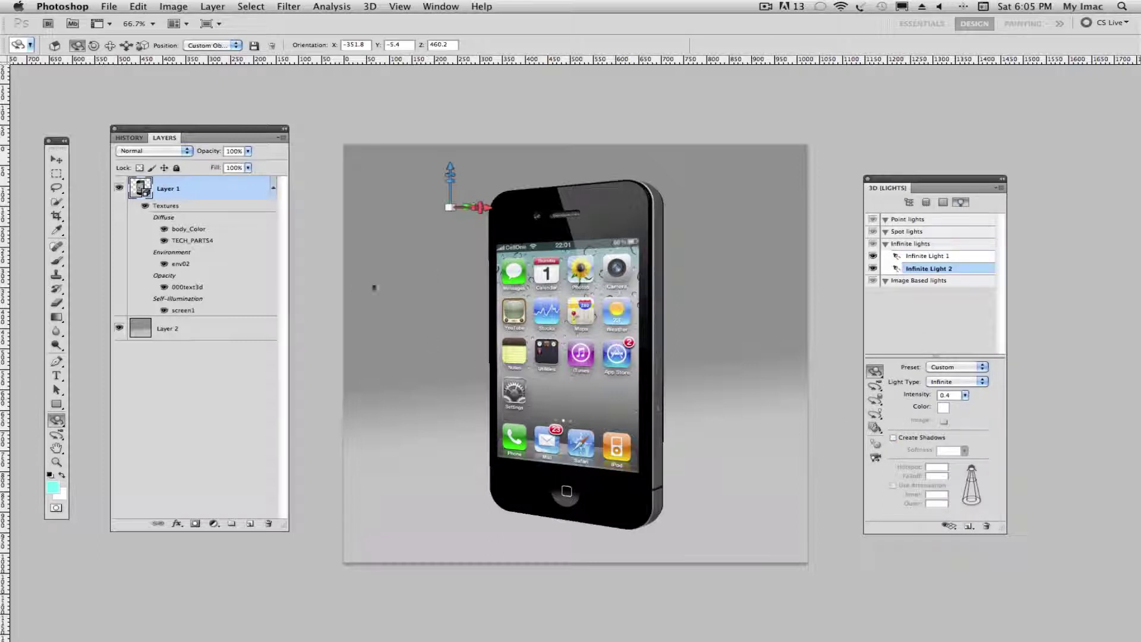
pyautogui.click(875, 414)
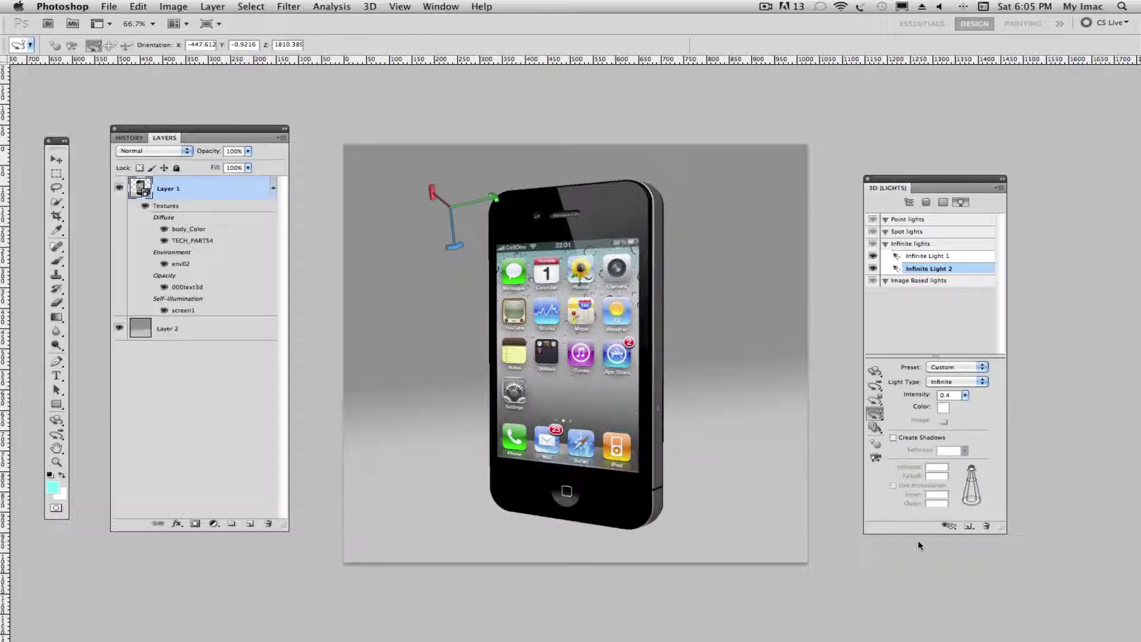
pyautogui.click(967, 526)
pyautogui.click(962, 546)
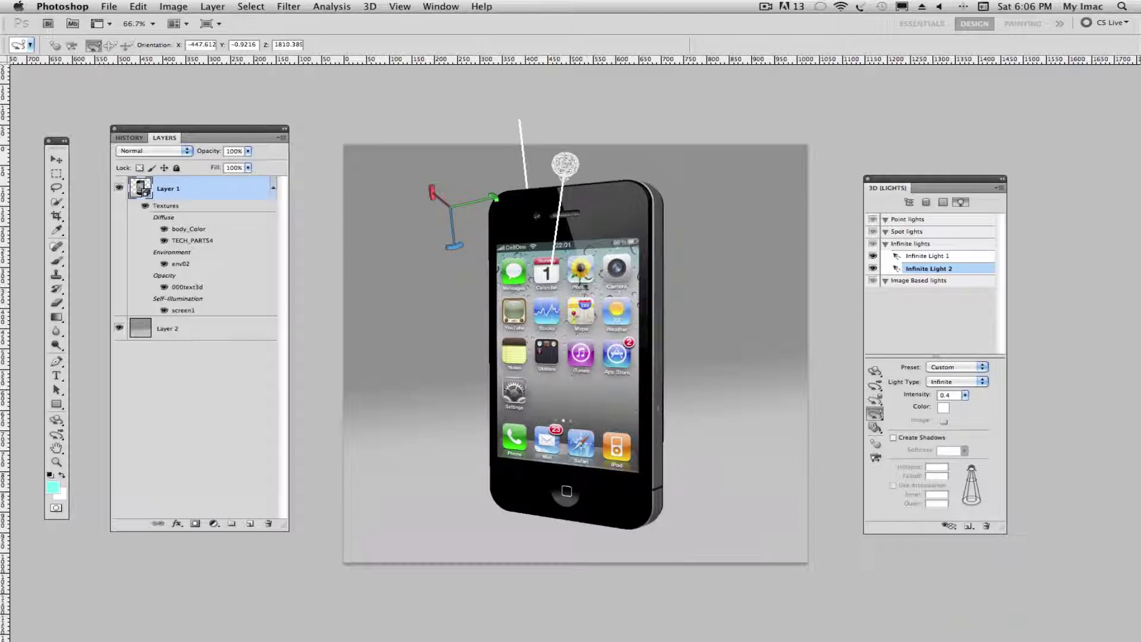
pyautogui.moveTo(518, 122); pyautogui.dragTo(583, 120)
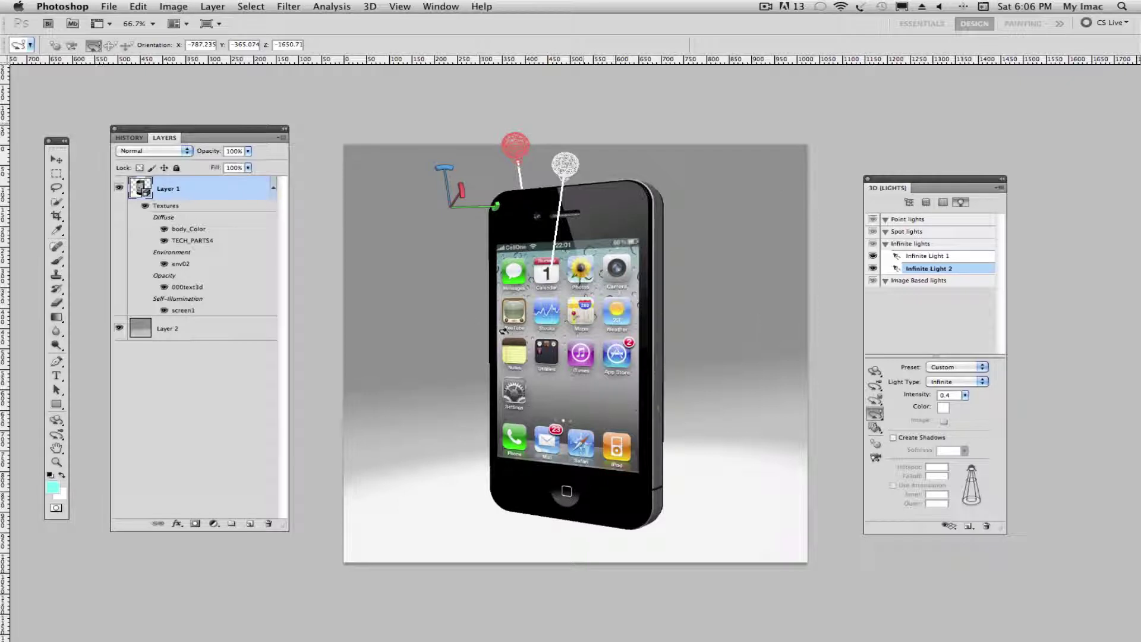
# Step: Fill the background Layer 2 with the white background color and reselect the 3D phone on Layer 1
pyautogui.click(183, 332)
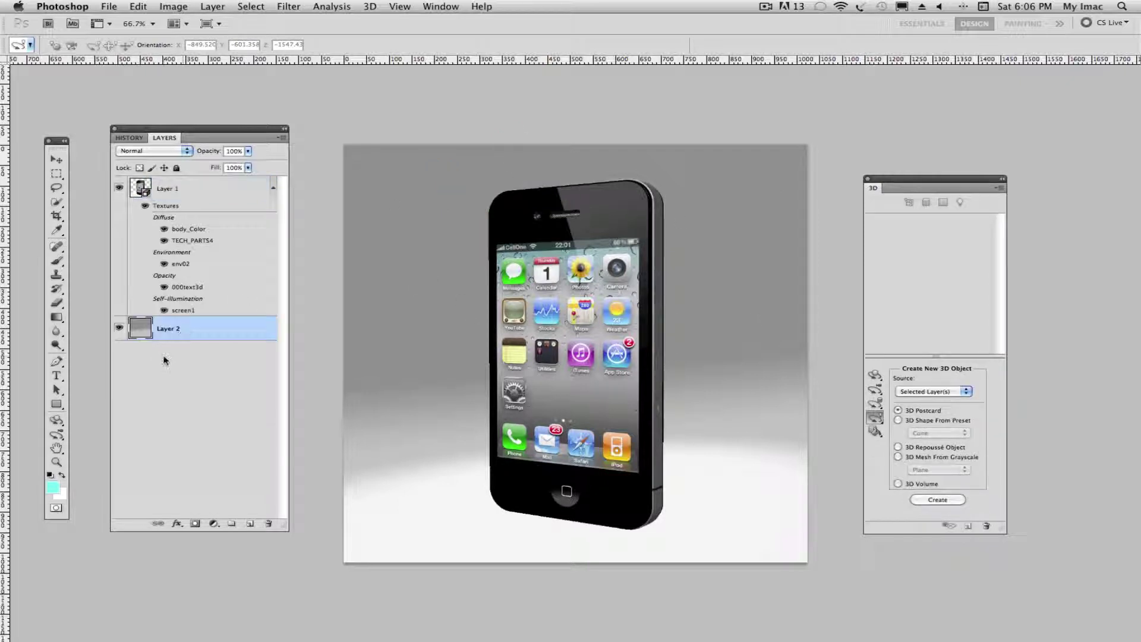
pyautogui.press('super+BackSpace')
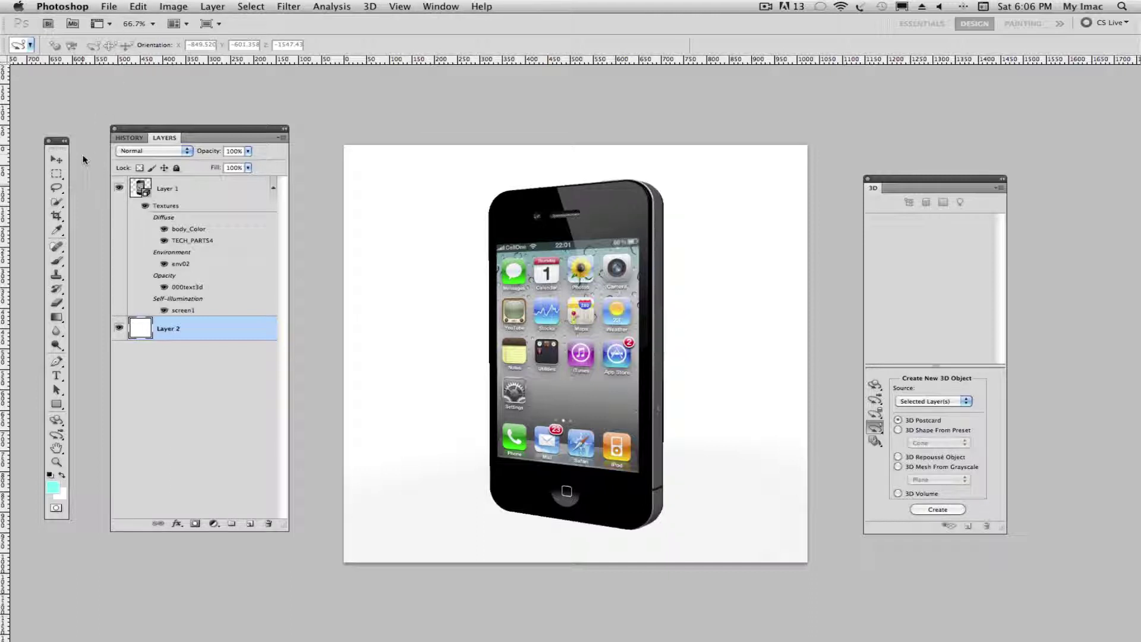
pyautogui.click(192, 187)
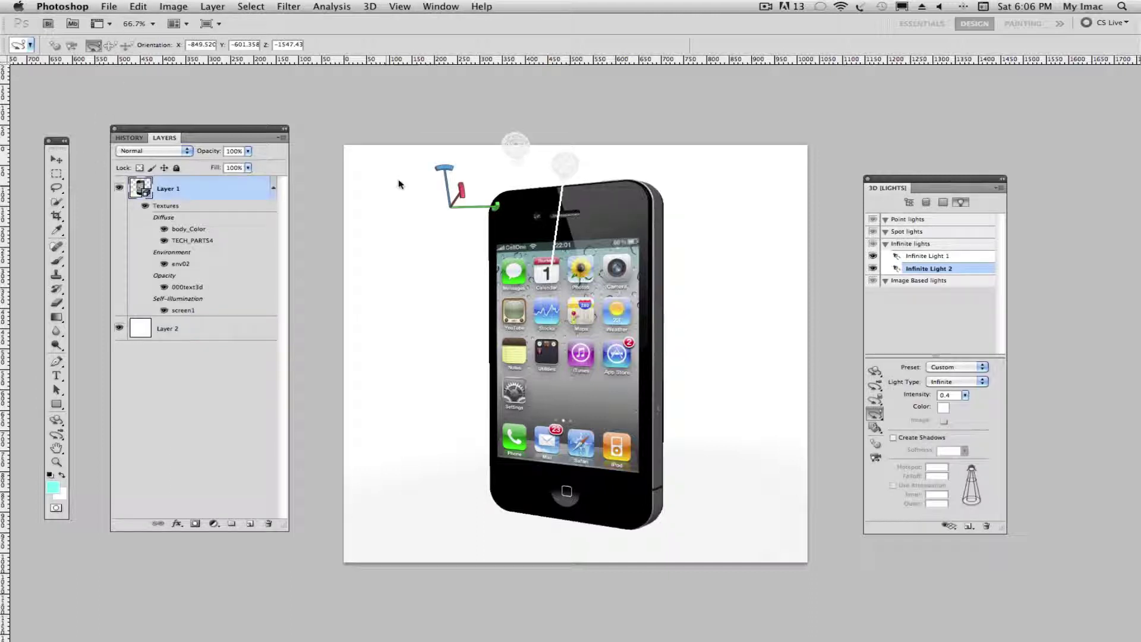
# Step: Render the relit phone on the white background in Ray Traced Draft quality, stopping before the render finishes
pyautogui.click(911, 202)
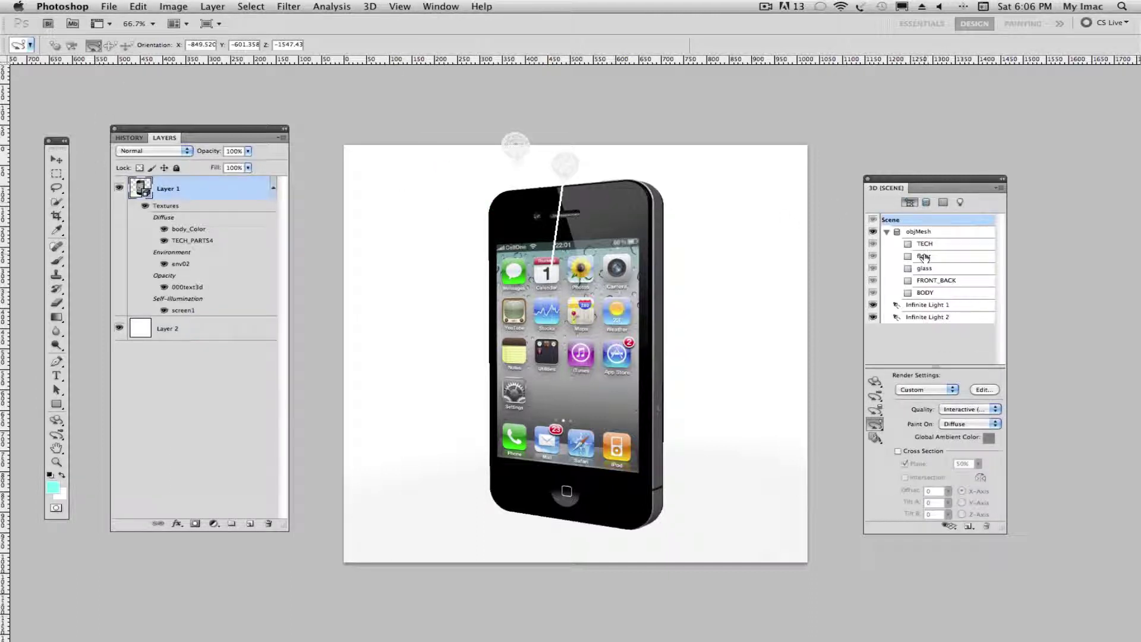
pyautogui.click(969, 409)
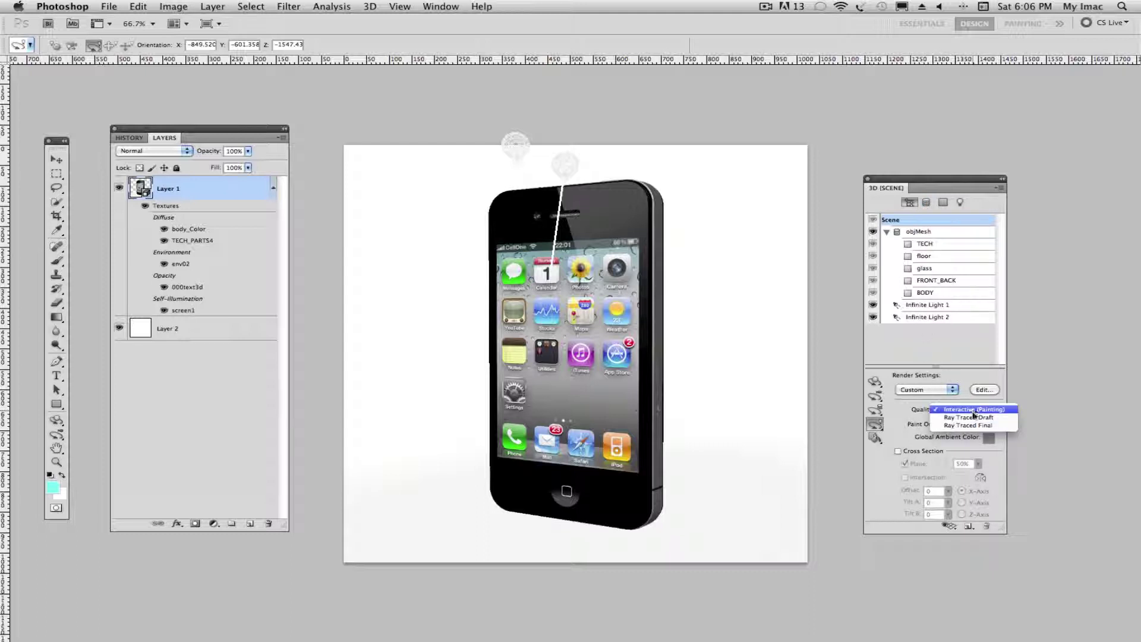
pyautogui.click(968, 417)
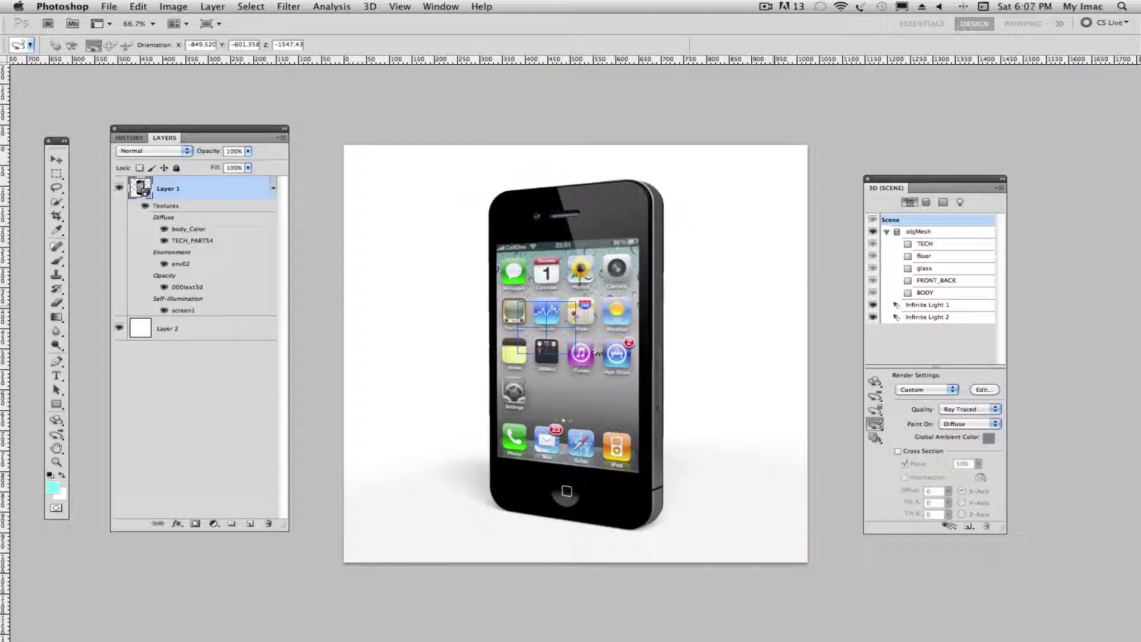
pyautogui.click(699, 225)
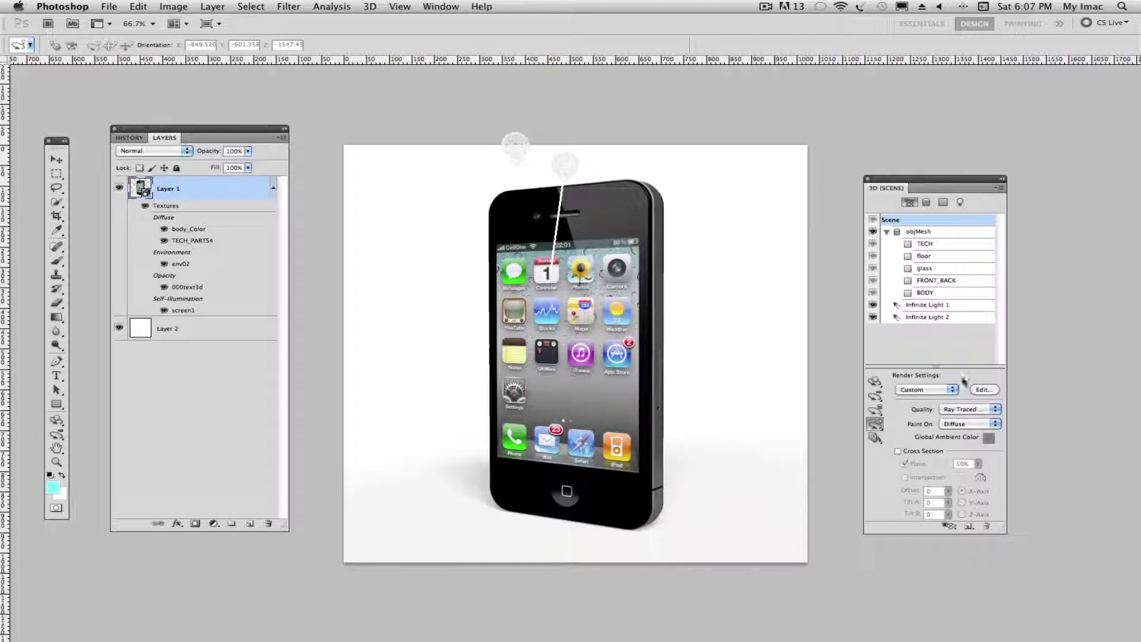
# Step: Return the render quality to Interactive (Painting) and move the 3D phone along its X axis toward the canvas's left side
pyautogui.click(967, 409)
pyautogui.click(965, 420)
pyautogui.click(56, 159)
pyautogui.click(55, 421)
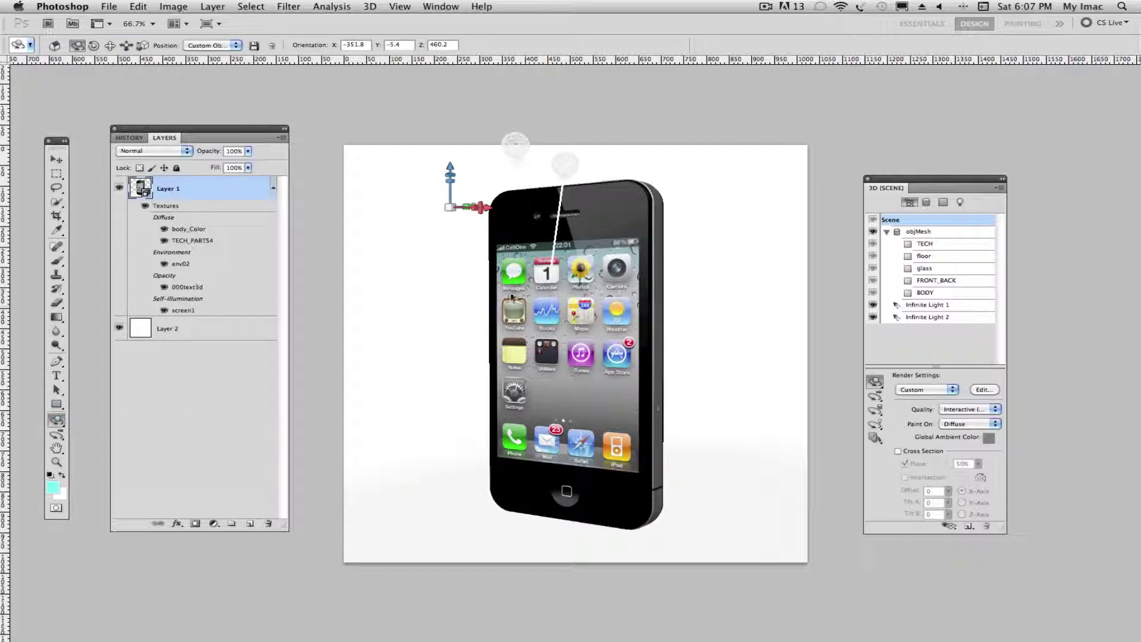
pyautogui.moveTo(486, 207); pyautogui.dragTo(413, 203)
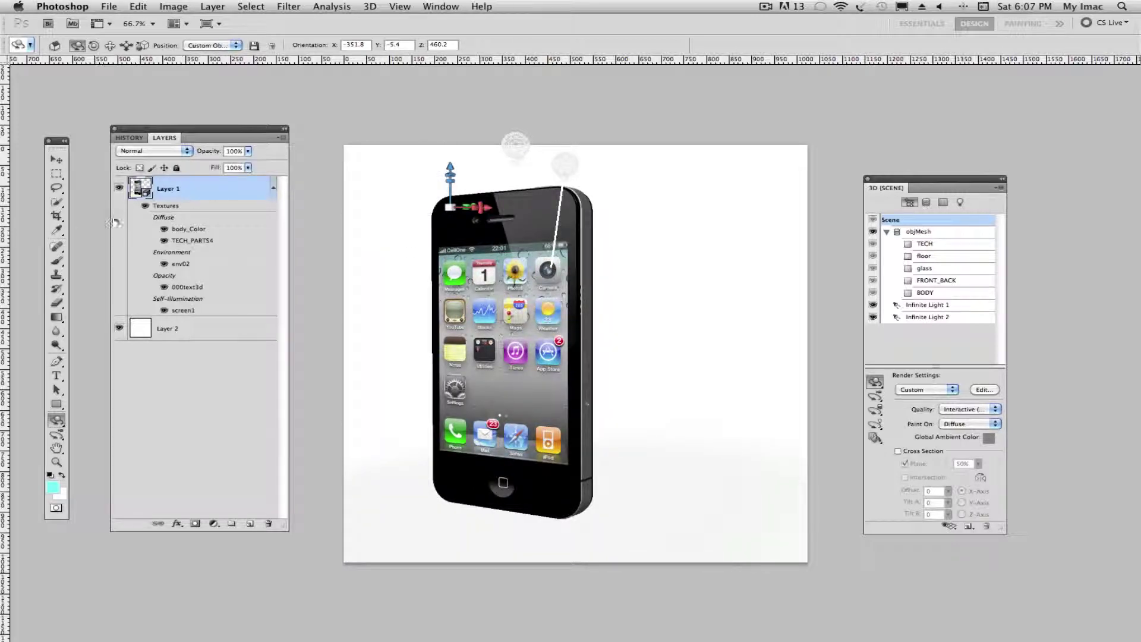
# Step: Duplicate the phone's Layer 1 as Layer 1 copy within NEW PHONE_P.psd
pyautogui.click(57, 159)
pyautogui.click(282, 139)
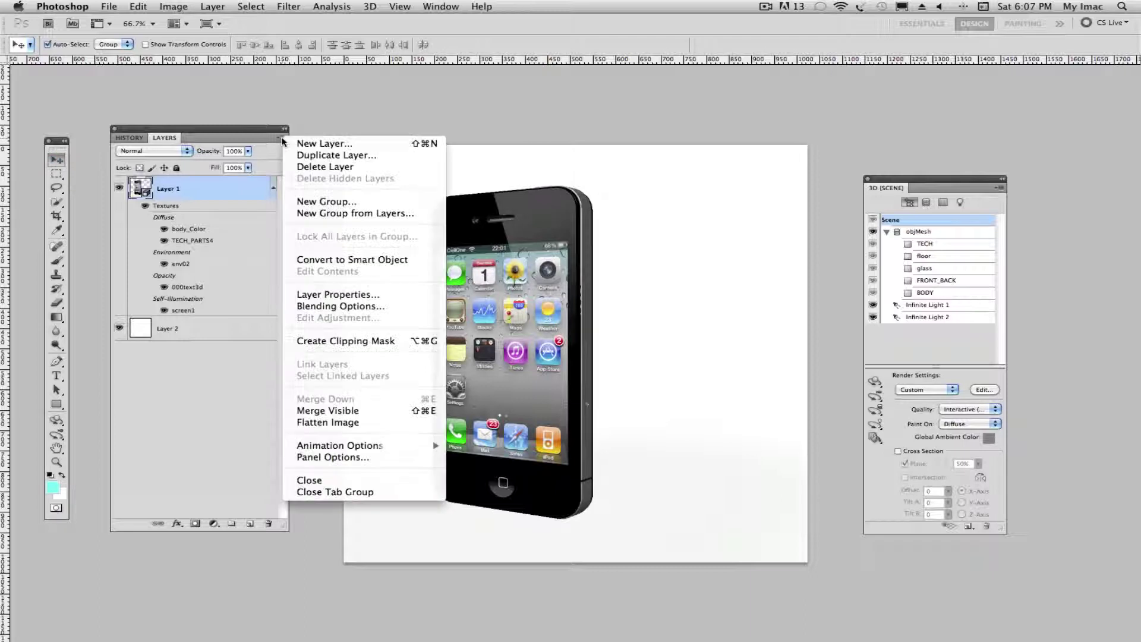
pyautogui.click(324, 155)
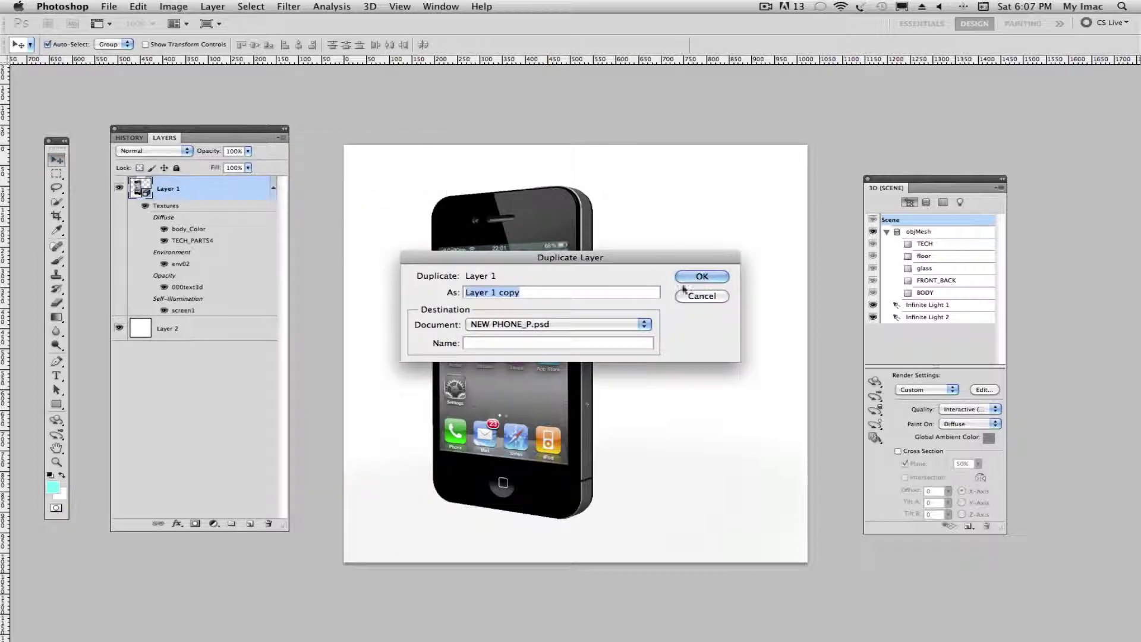
pyautogui.click(700, 277)
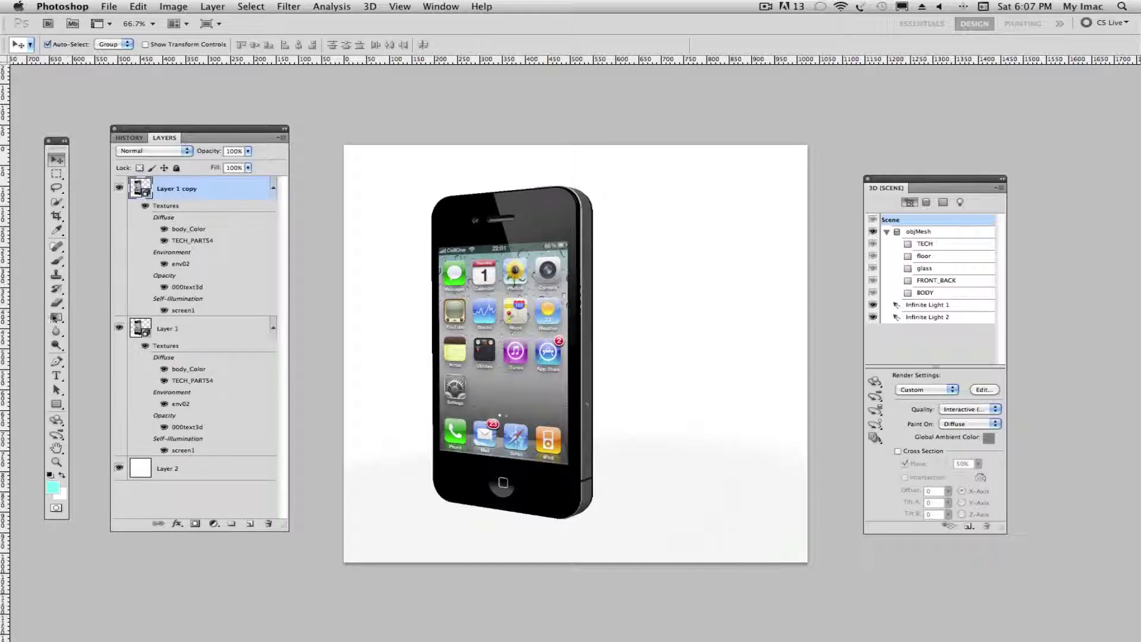
# Step: Move the duplicate phone to the right of the original and farther back, and place Layer 1 copy beneath Layer 1
pyautogui.click(53, 422)
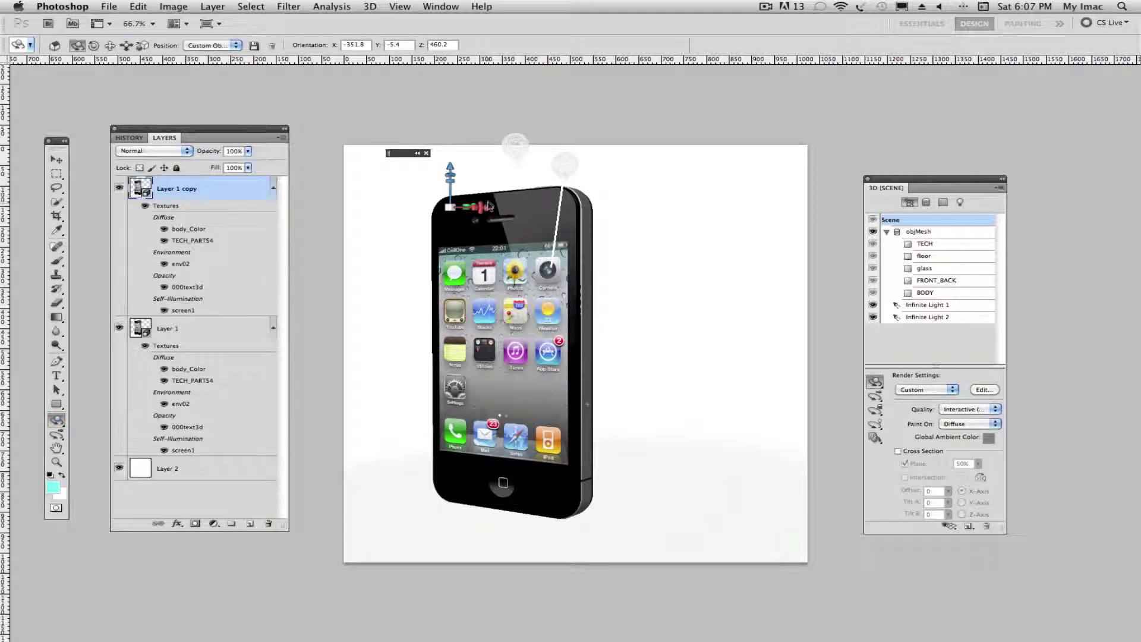
pyautogui.moveTo(487, 207); pyautogui.dragTo(574, 207)
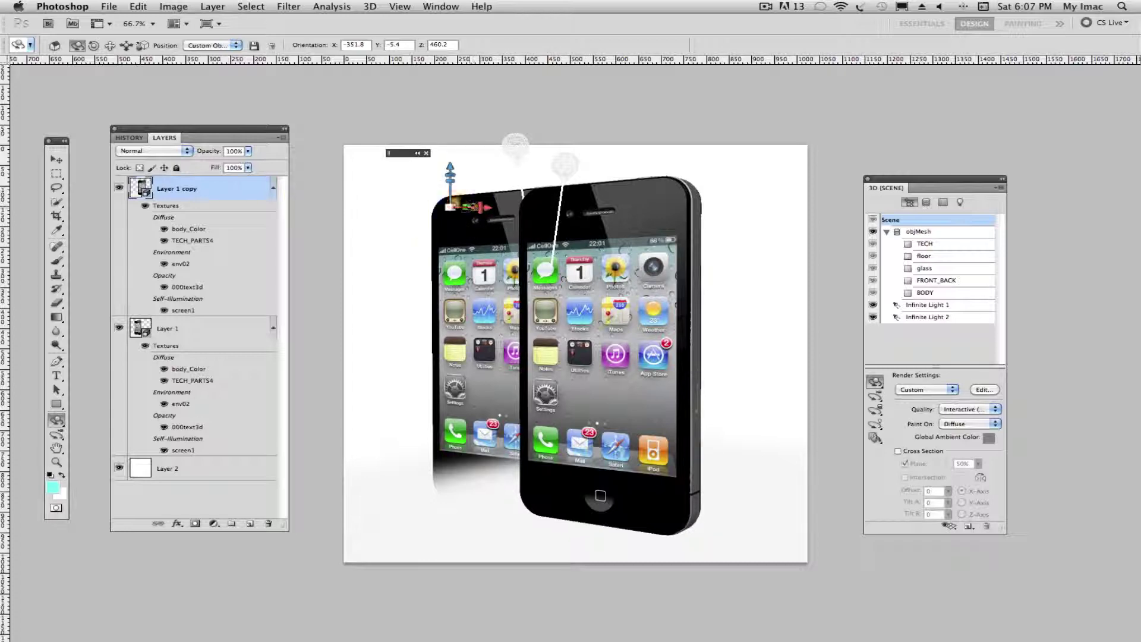
pyautogui.moveTo(450, 208); pyautogui.dragTo(380, 236)
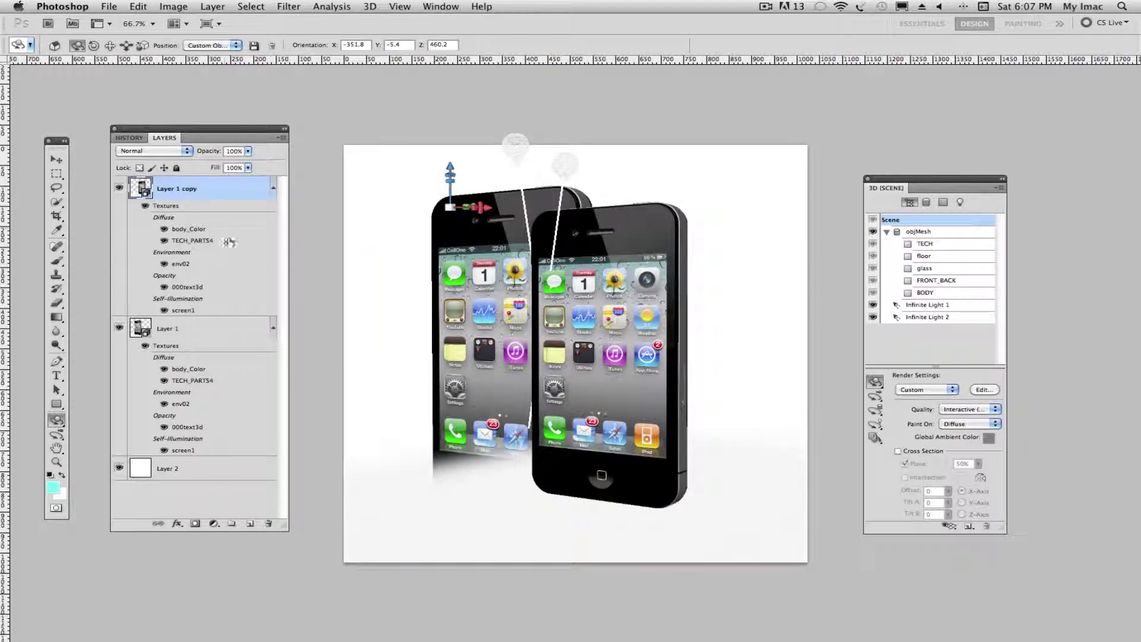
pyautogui.moveTo(242, 198); pyautogui.dragTo(248, 436)
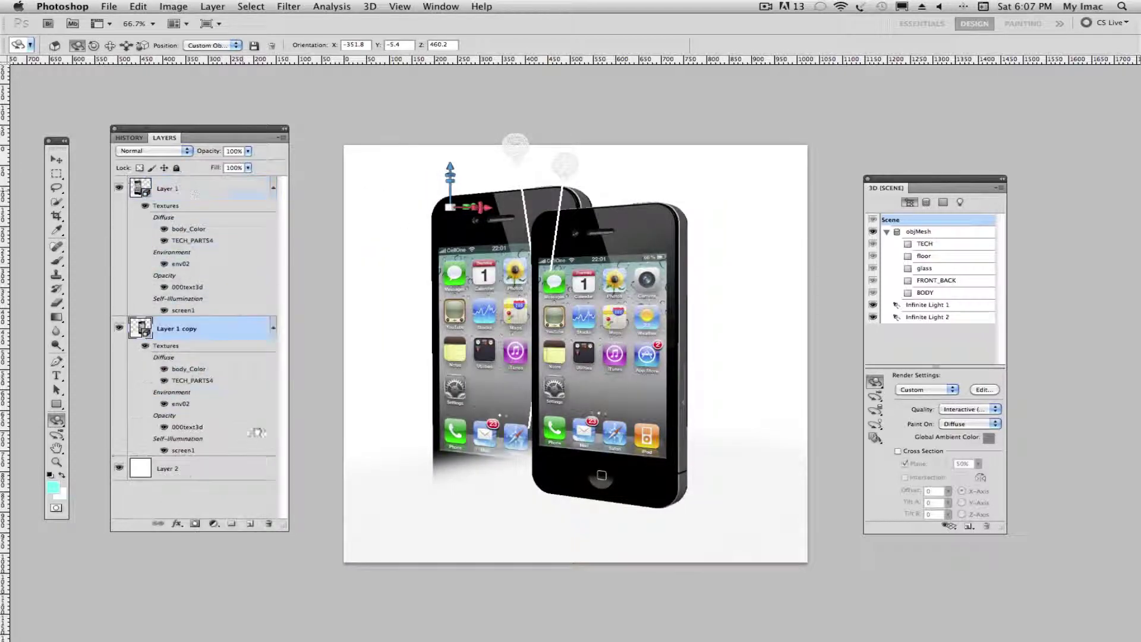
# Step: Rotate the duplicate phone on Layer 1 copy so its back faces the viewer and it stands upright behind the front phone
pyautogui.click(55, 159)
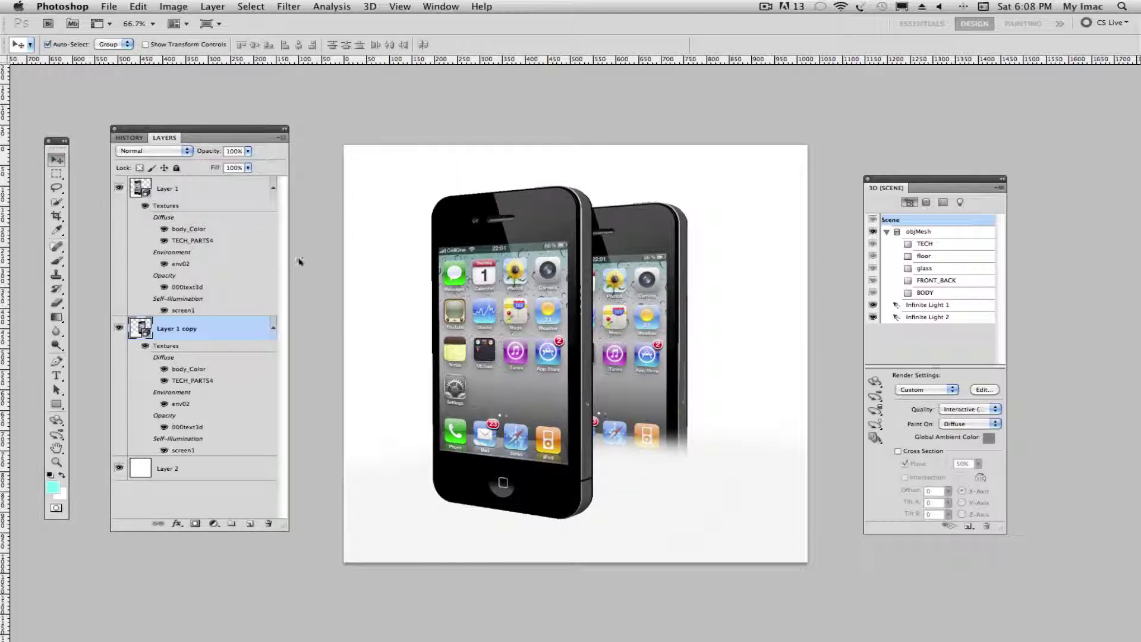
pyautogui.click(57, 419)
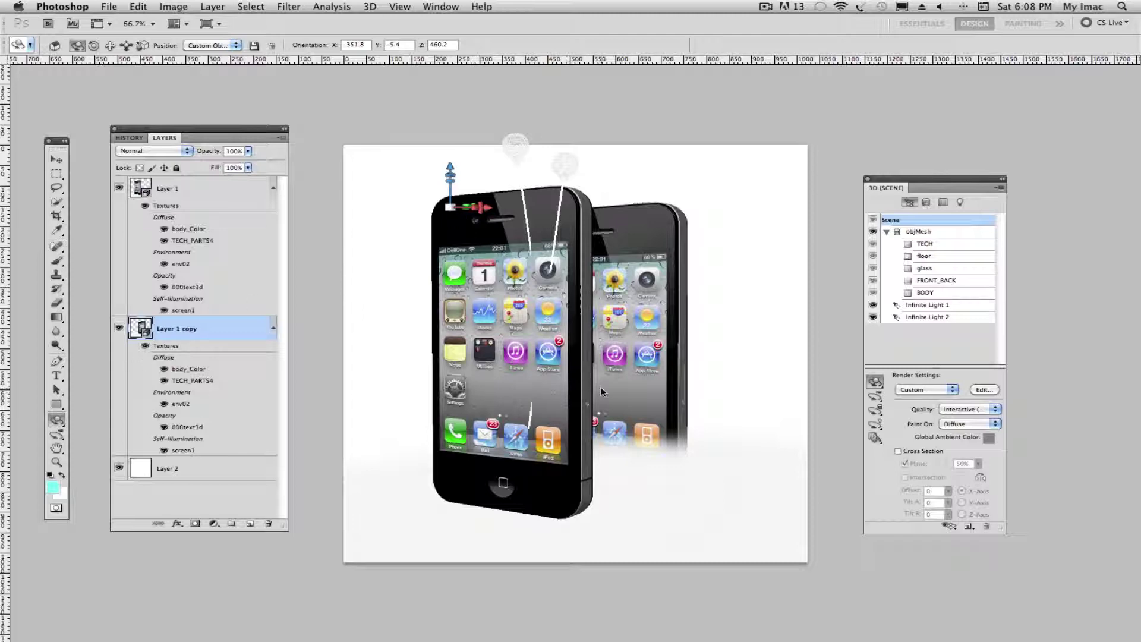
pyautogui.moveTo(605, 388); pyautogui.dragTo(764, 387)
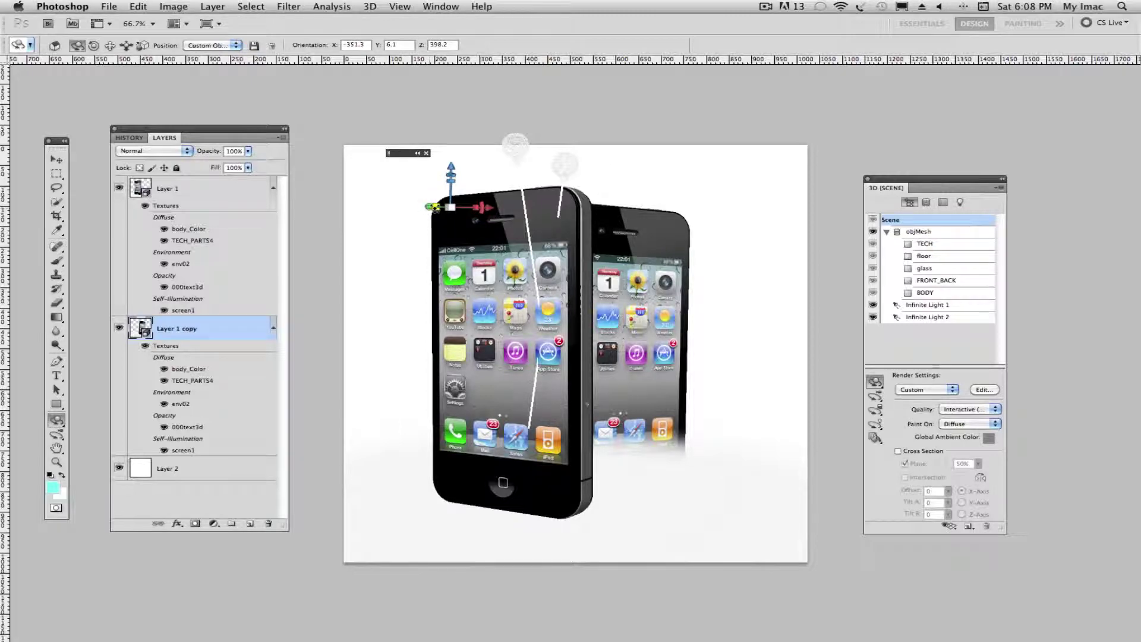
pyautogui.moveTo(434, 207); pyautogui.dragTo(119, 248)
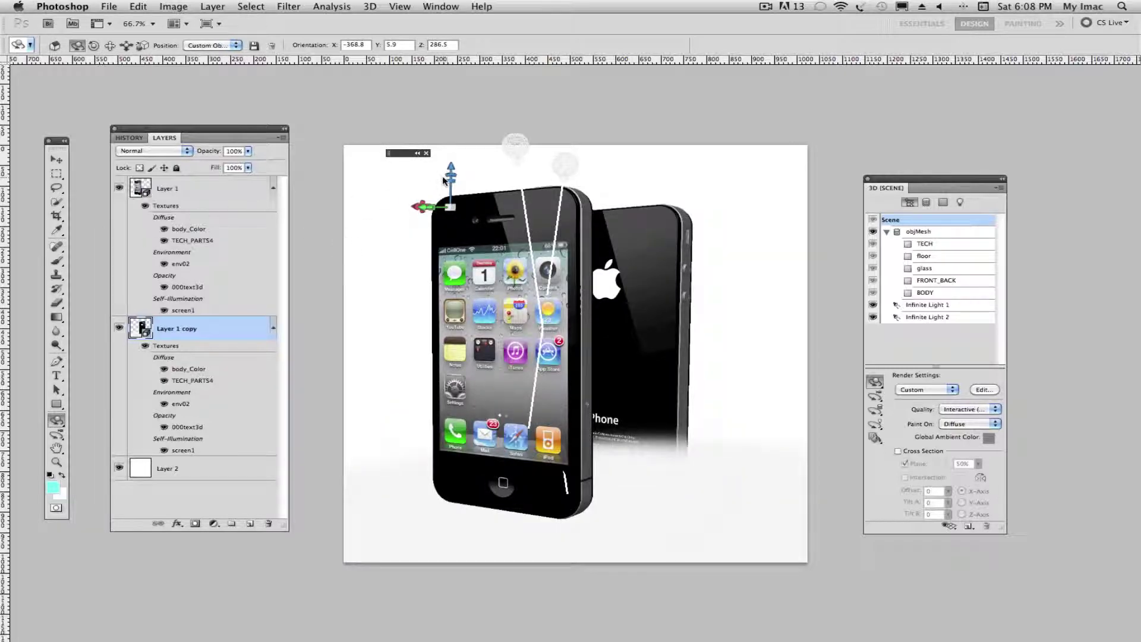
pyautogui.moveTo(447, 177); pyautogui.dragTo(447, 175)
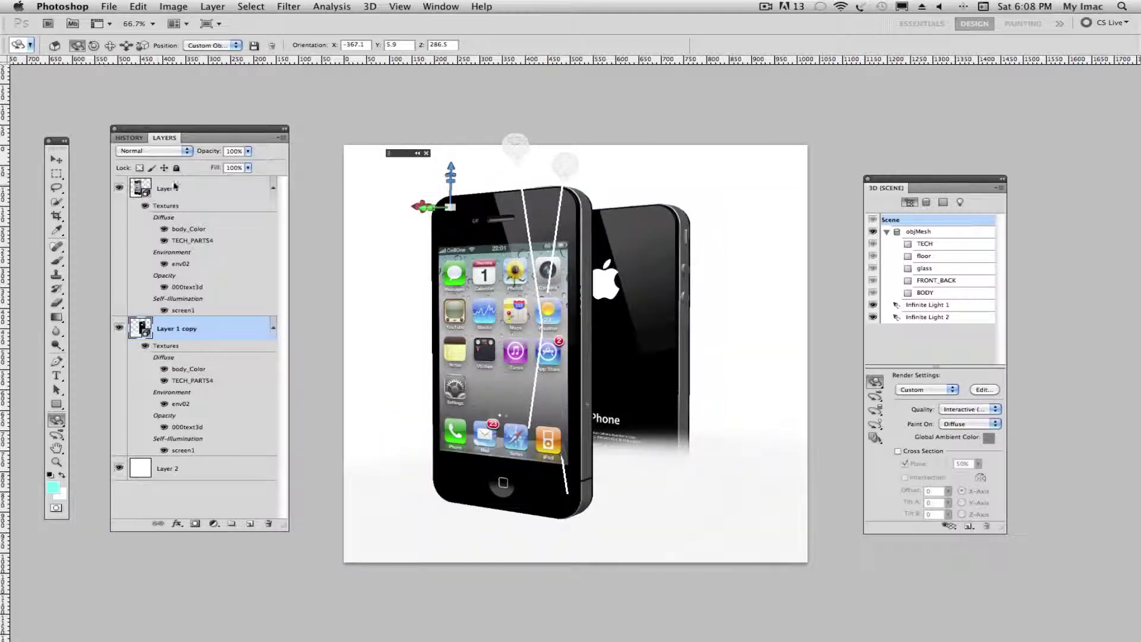
pyautogui.click(57, 161)
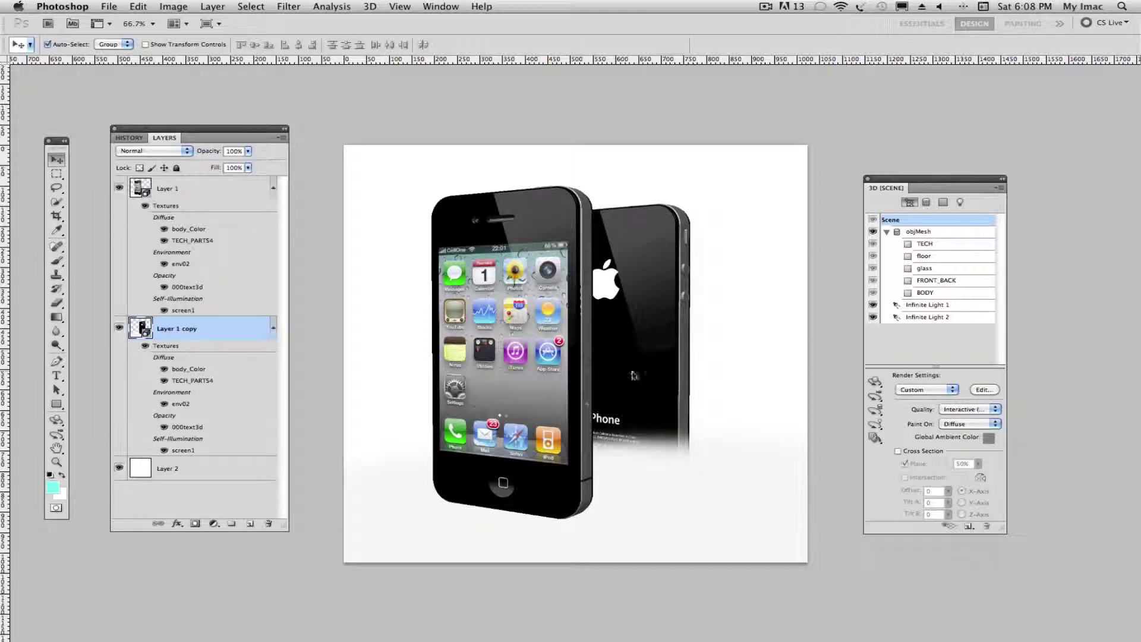
# Step: Duplicate the front phone's Layer 1 as Layer 1 copy 2
pyautogui.click(522, 383)
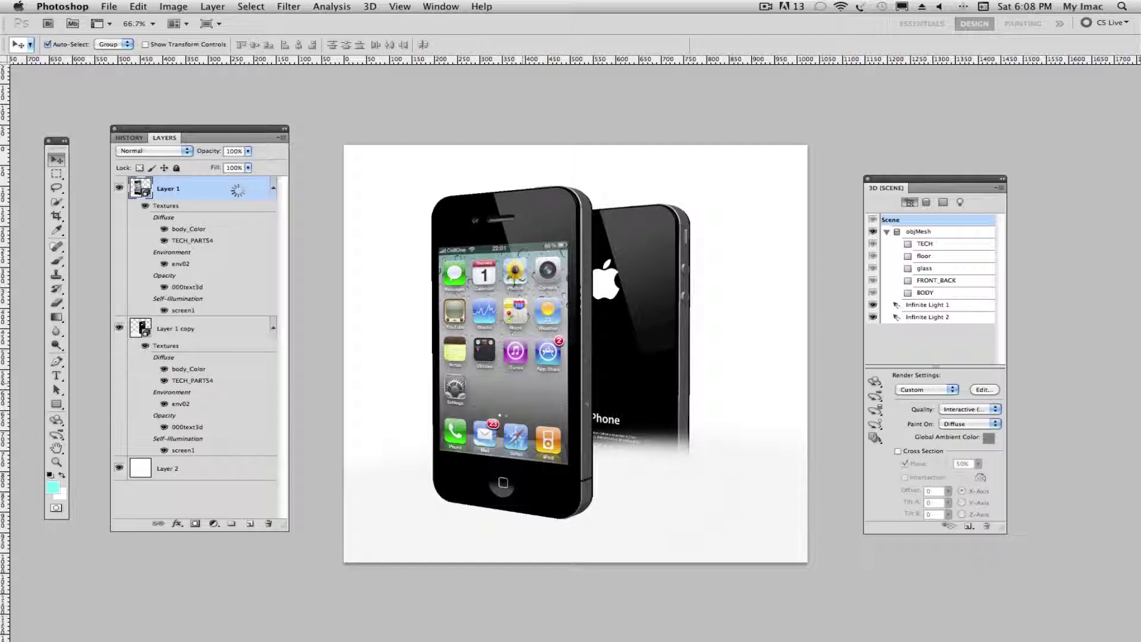
pyautogui.click(284, 141)
pyautogui.click(306, 153)
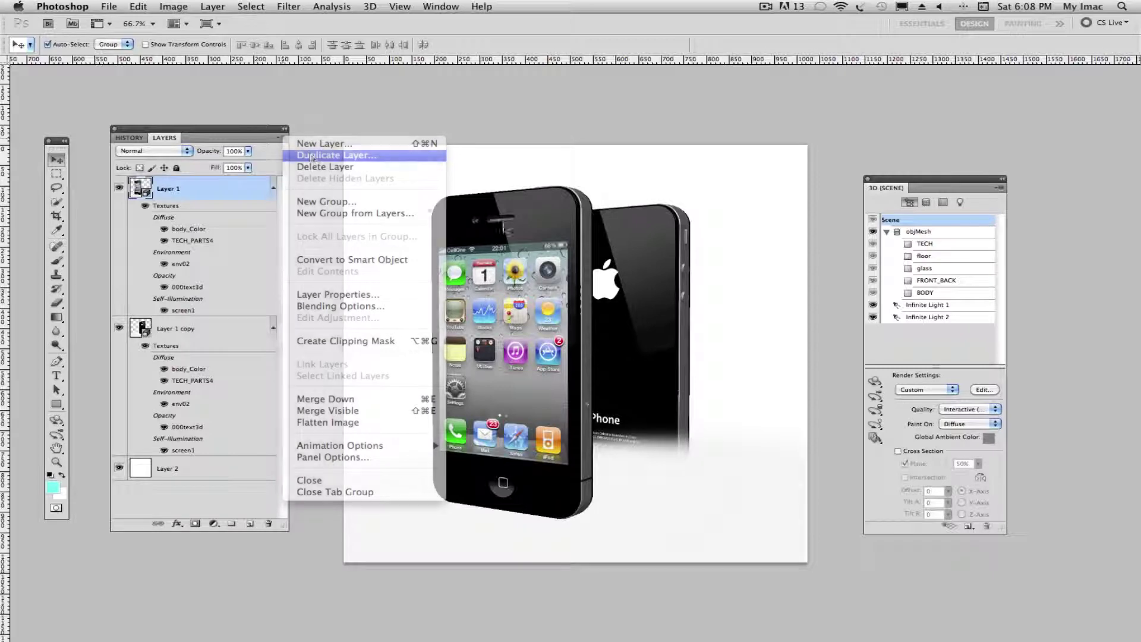
pyautogui.click(698, 277)
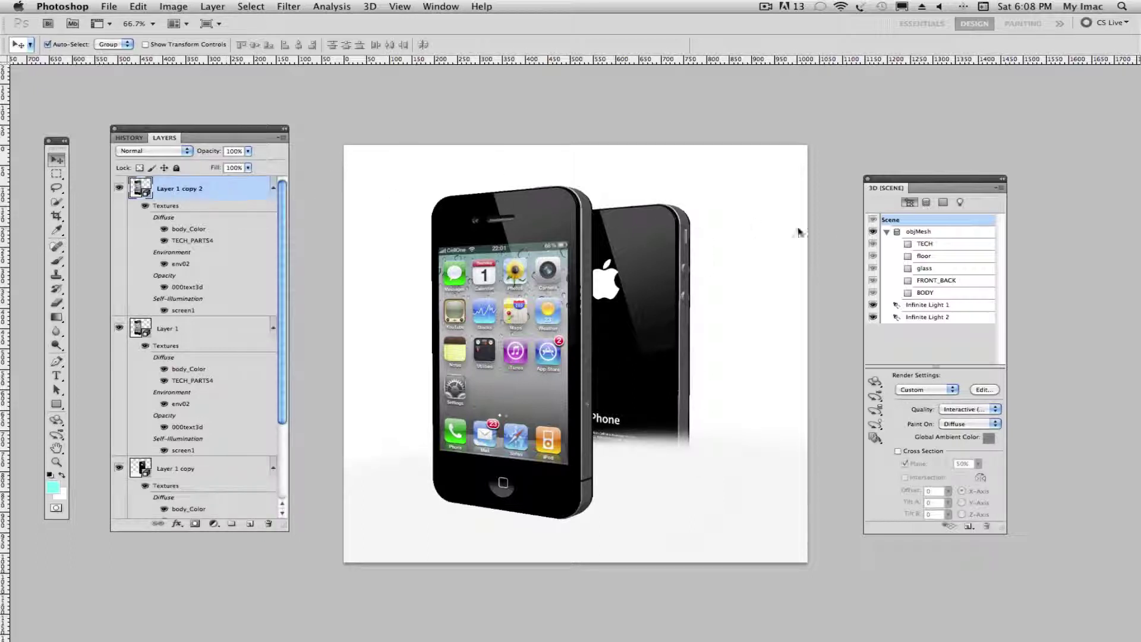
# Step: Remove the opacity texture from the floor material of Layer 1 copy 2 and set the floor's opacity to 0%
pyautogui.click(925, 257)
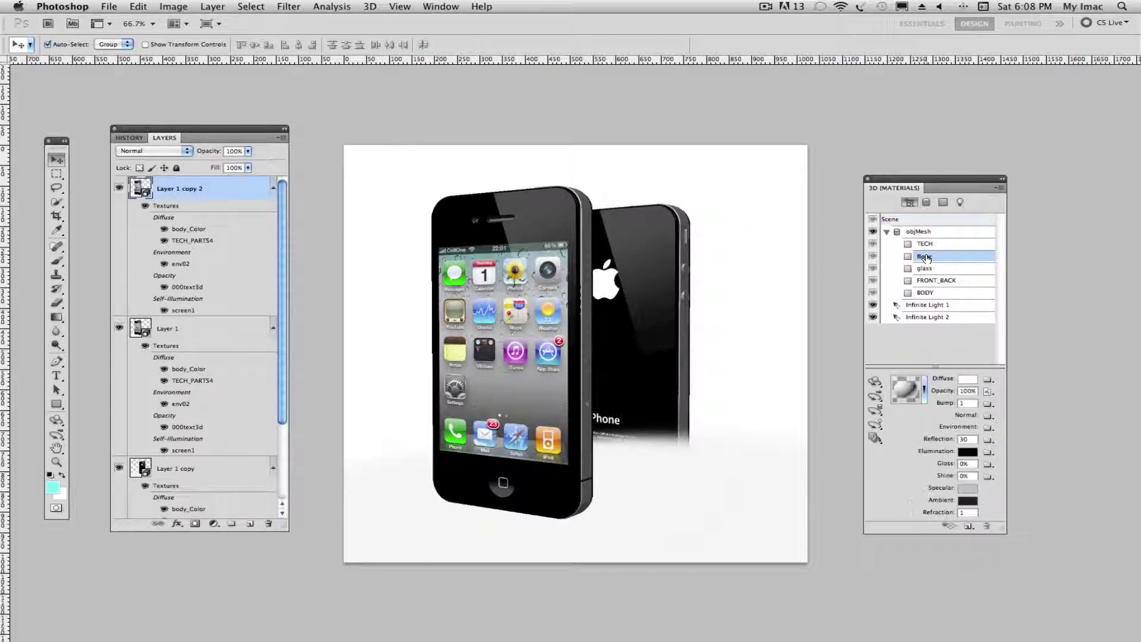
pyautogui.click(988, 392)
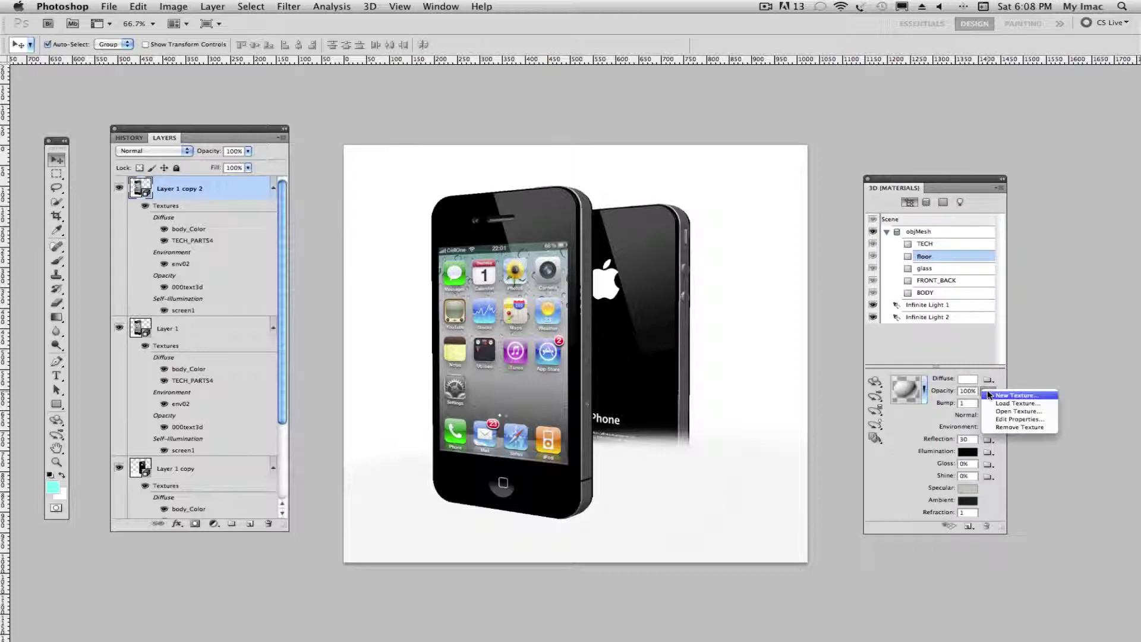
pyautogui.click(1019, 426)
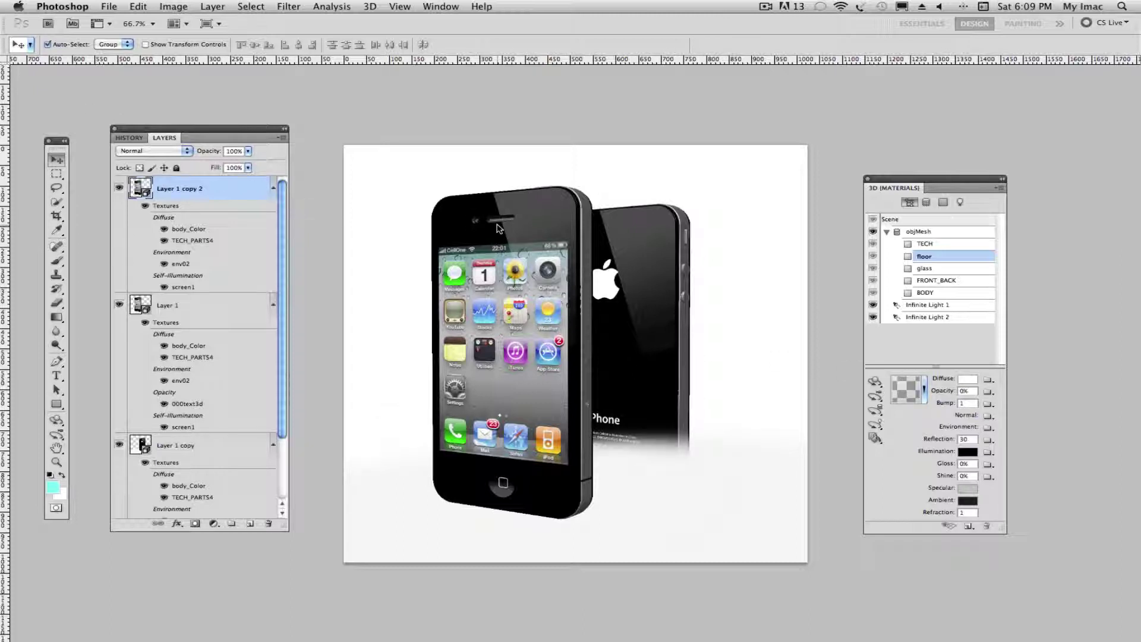
# Step: Set the blending mode of Layer 1 to Multiply
pyautogui.click(213, 310)
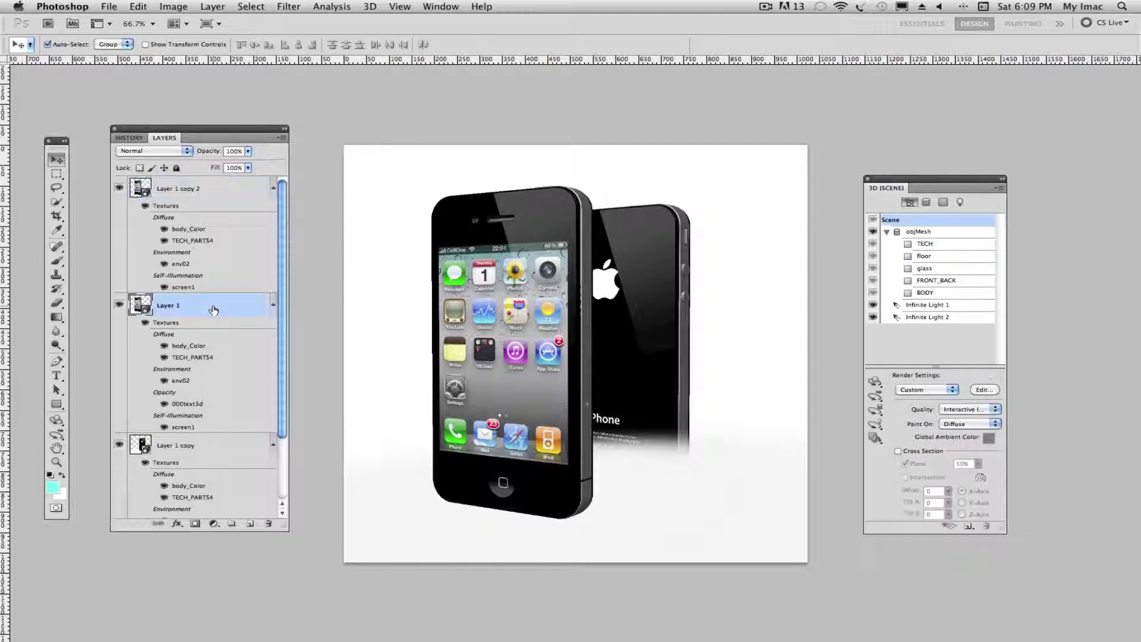
pyautogui.click(177, 156)
pyautogui.click(173, 186)
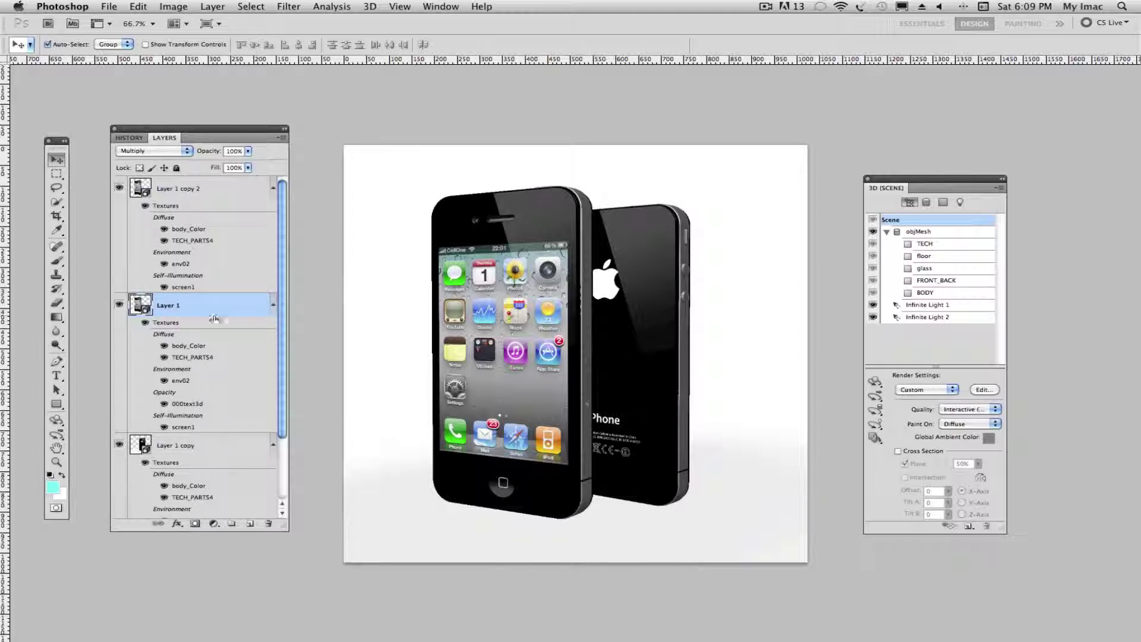
# Step: Render Layer 1 in Ray Traced Draft quality and render Layer 1 copy with ray tracing as well
pyautogui.click(964, 410)
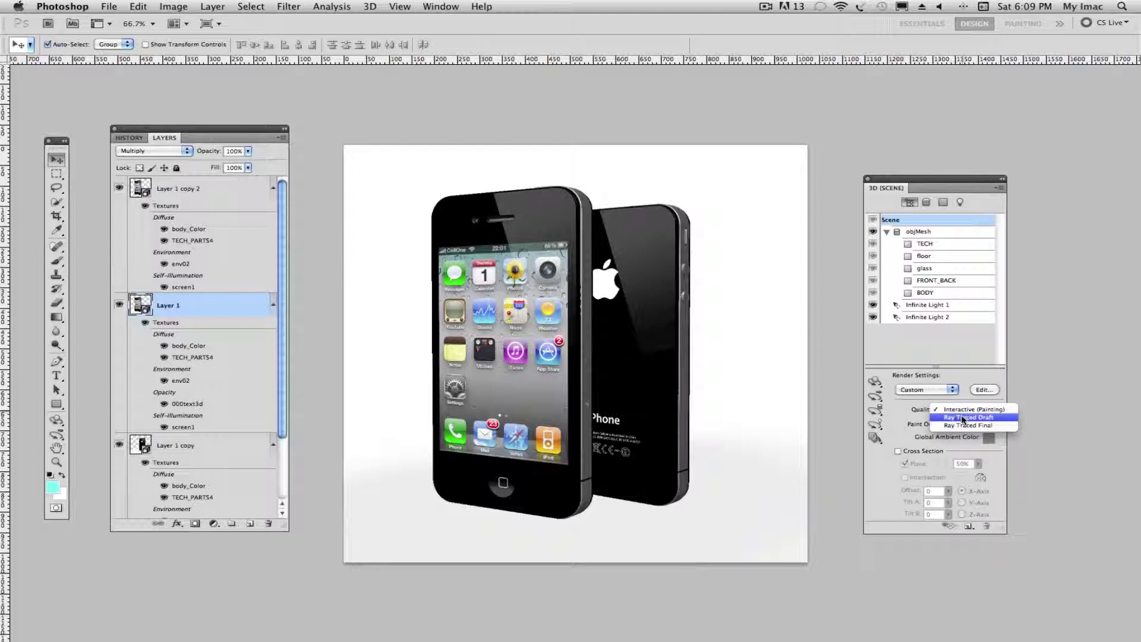
pyautogui.click(964, 419)
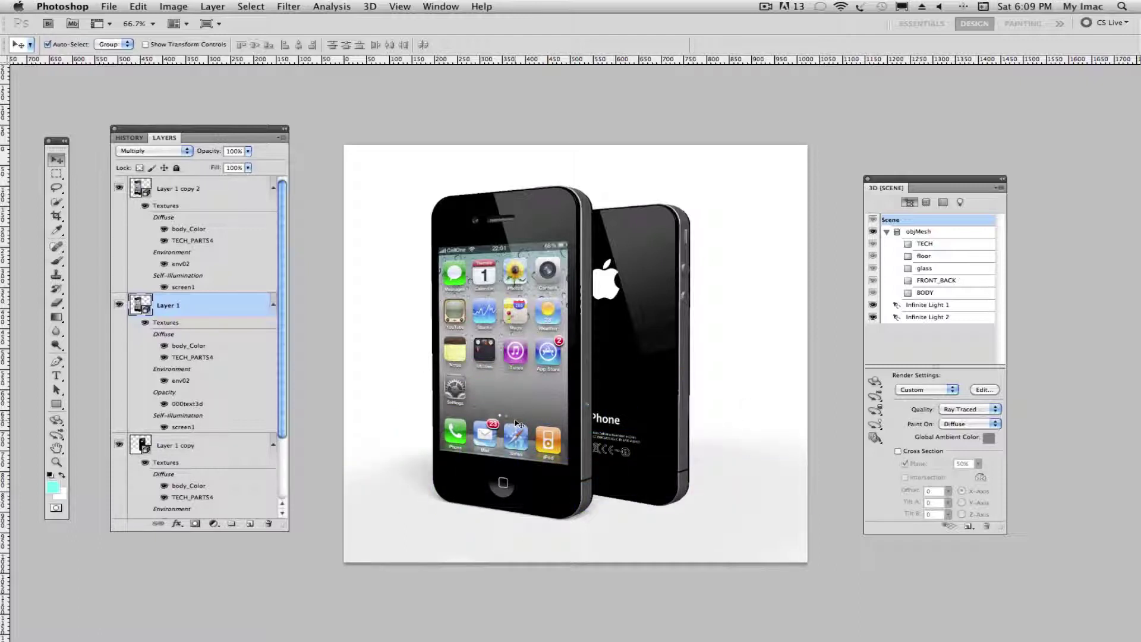
pyautogui.click(198, 447)
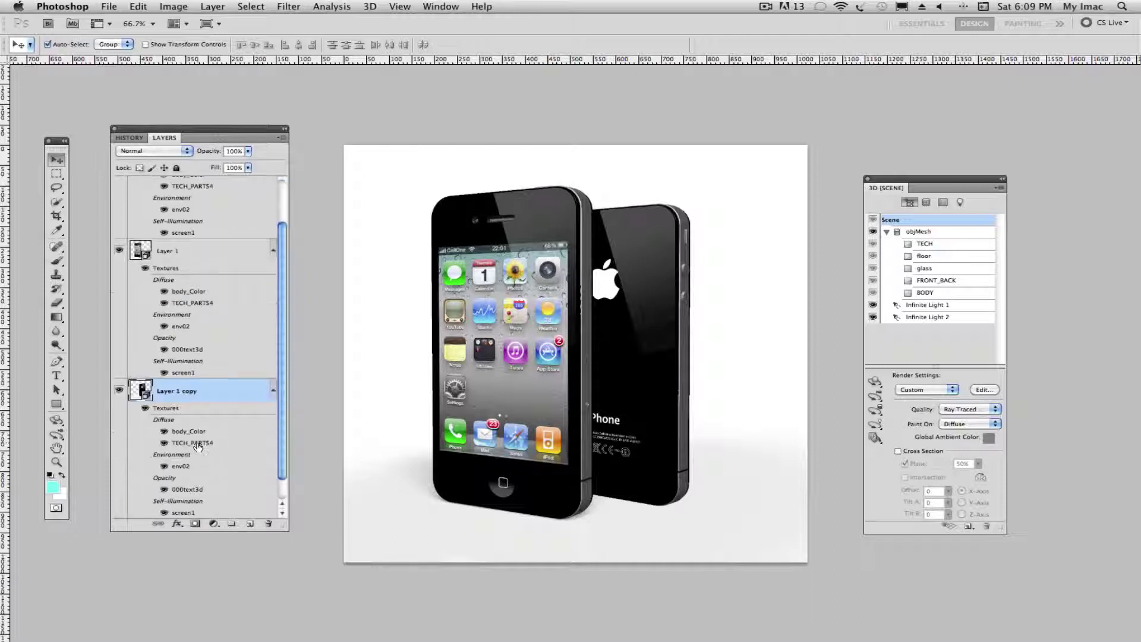
pyautogui.click(953, 410)
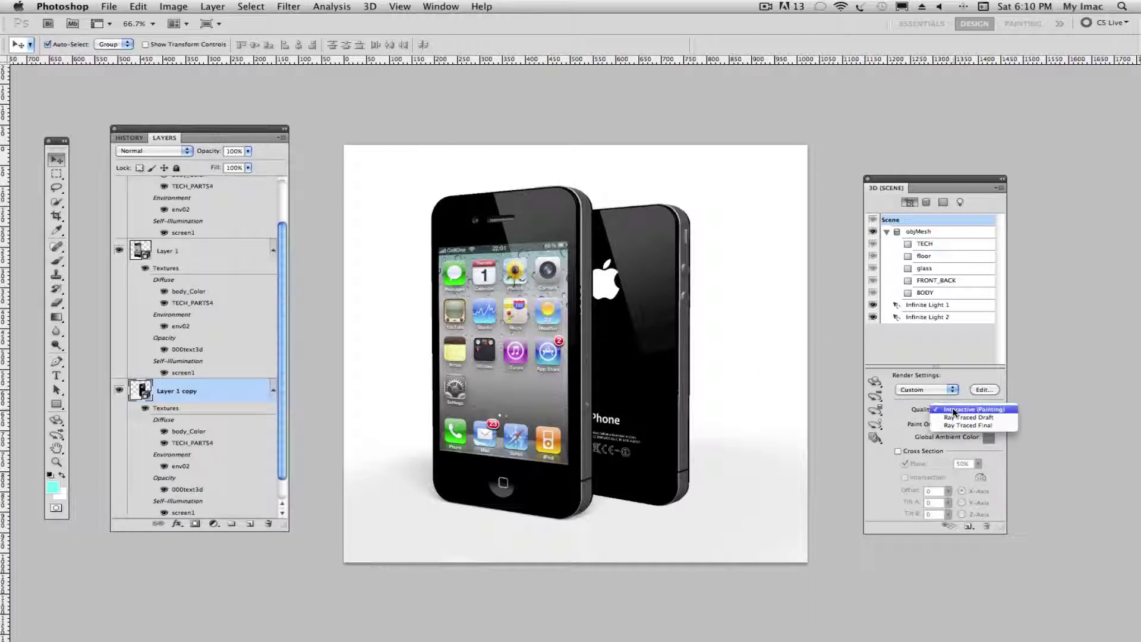
pyautogui.click(835, 395)
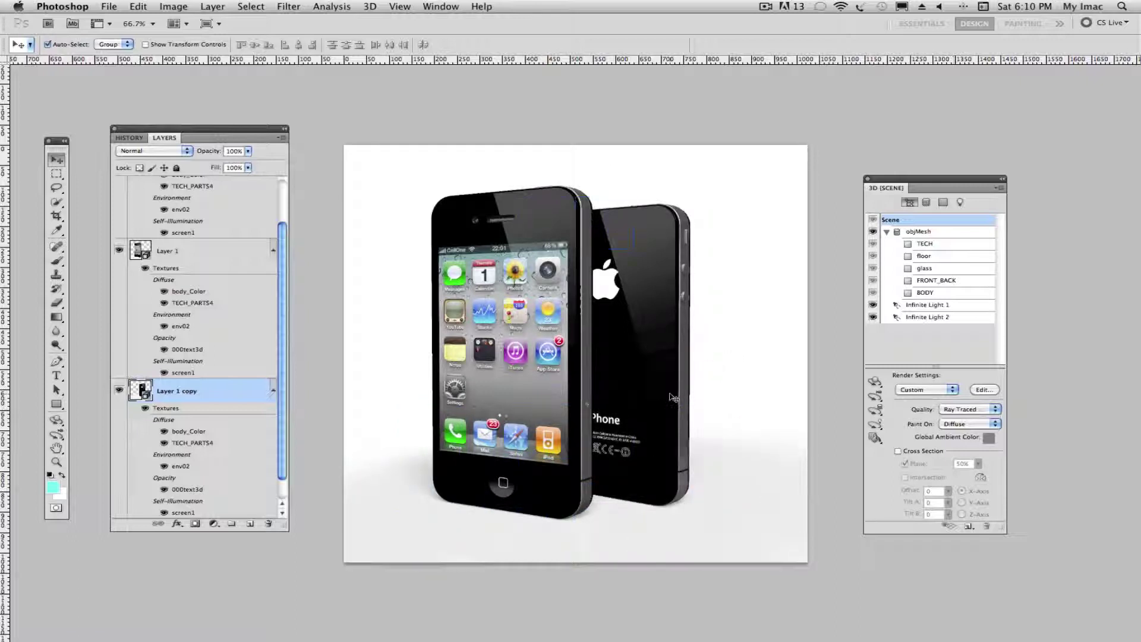
# Step: Show the light settings of Layer 1 copy's 3D scene
pyautogui.click(959, 203)
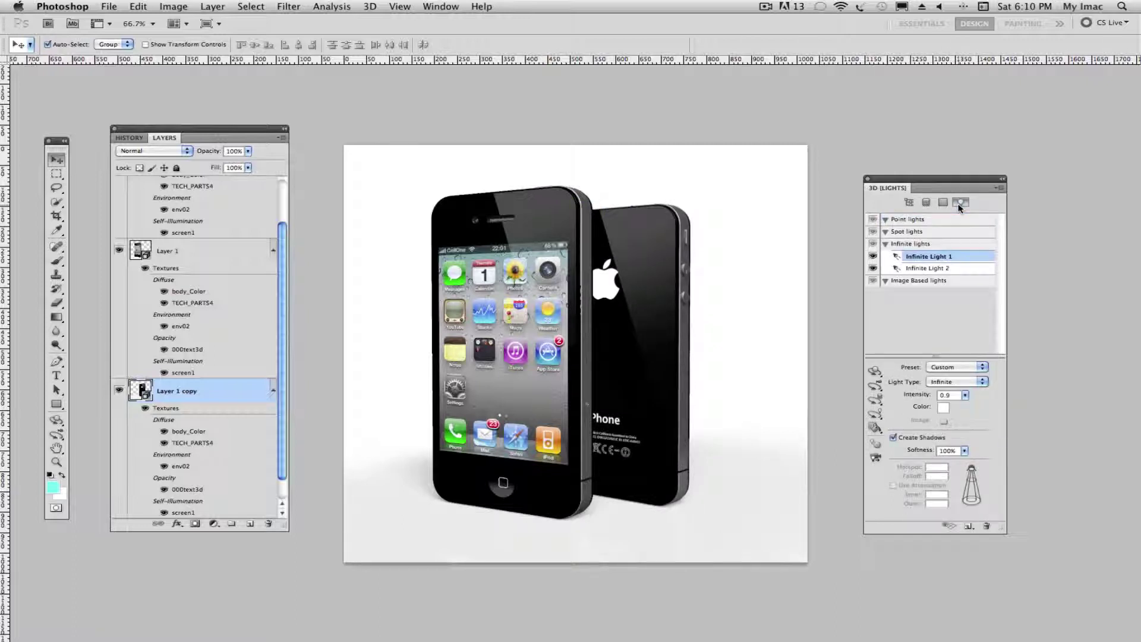